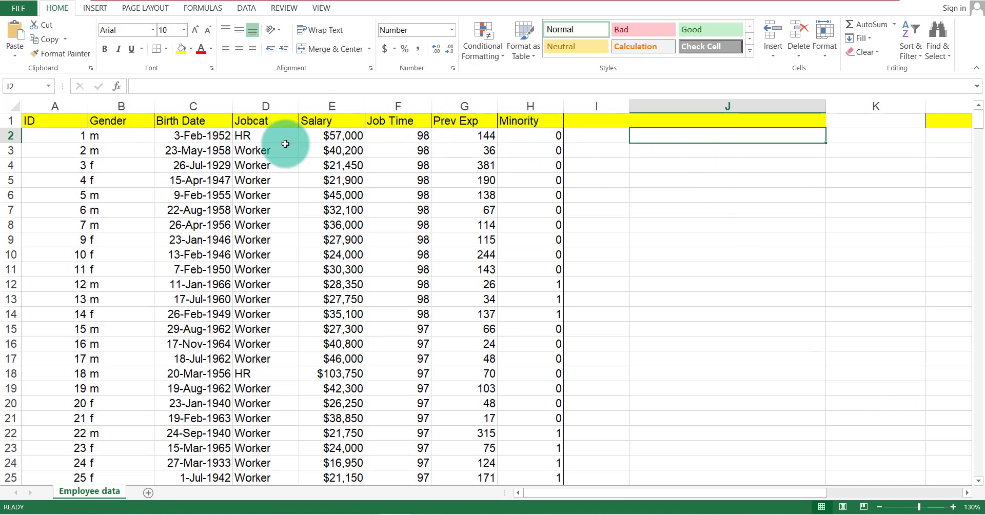
pyautogui.click(330, 122)
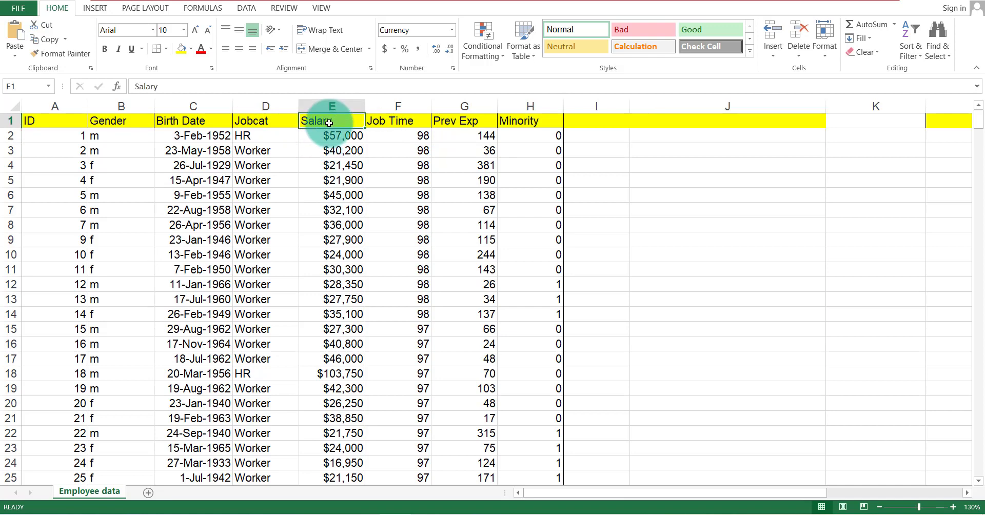
pyautogui.click(392, 121)
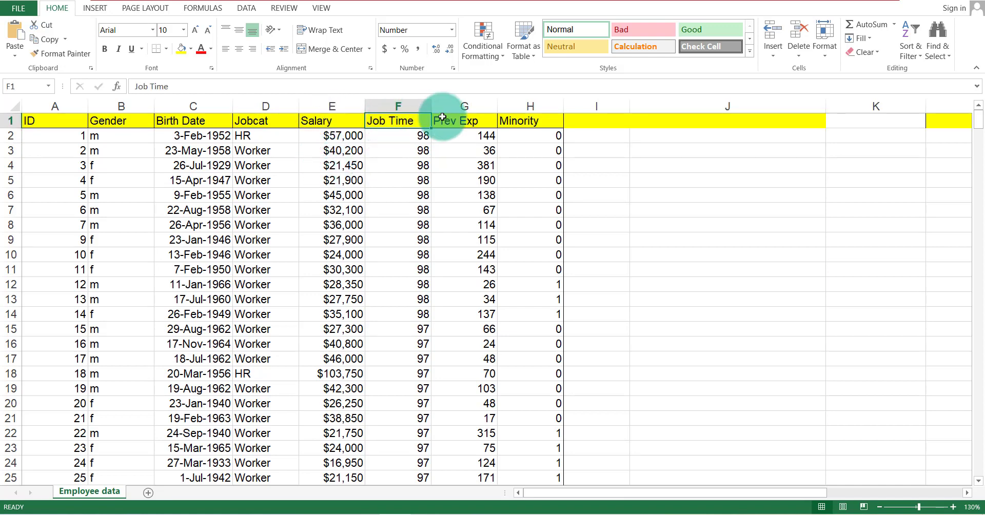
pyautogui.click(680, 136)
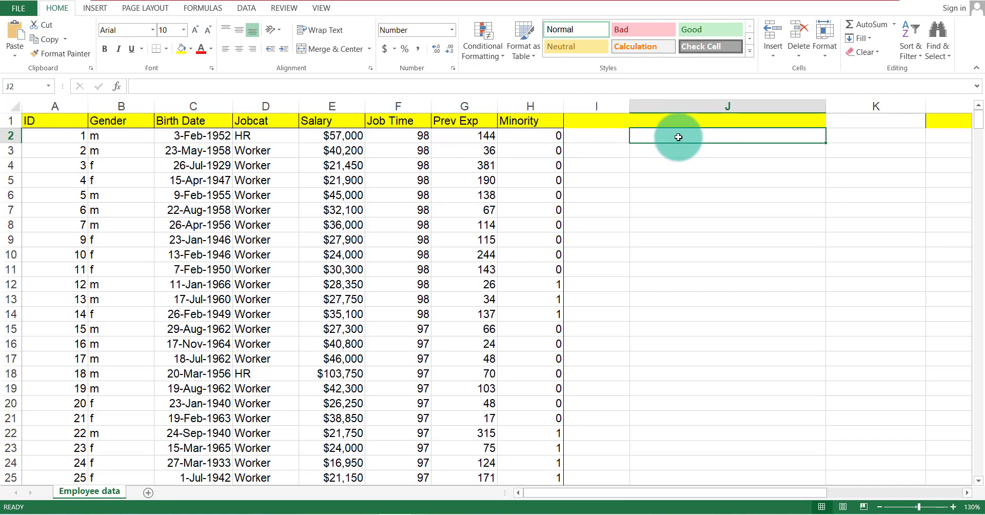
pyautogui.click(318, 121)
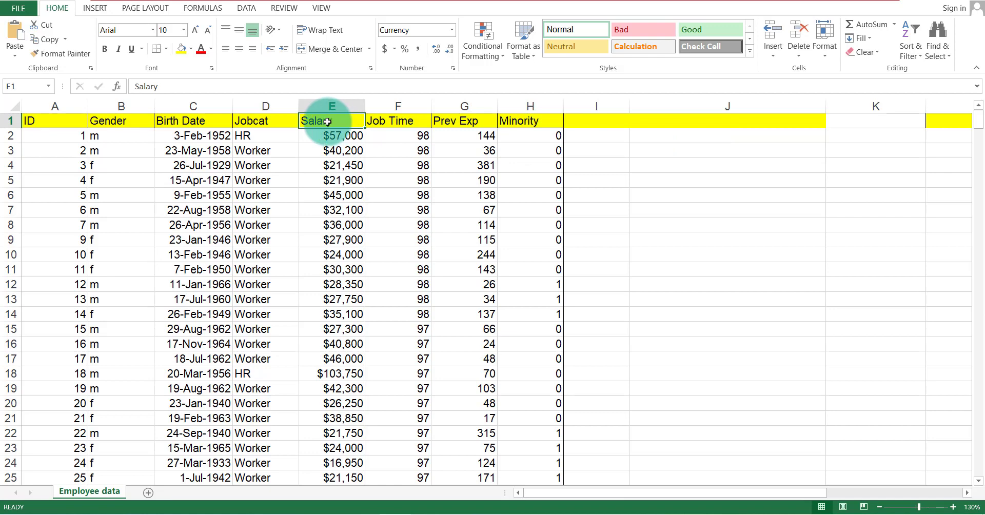
pyautogui.click(691, 121)
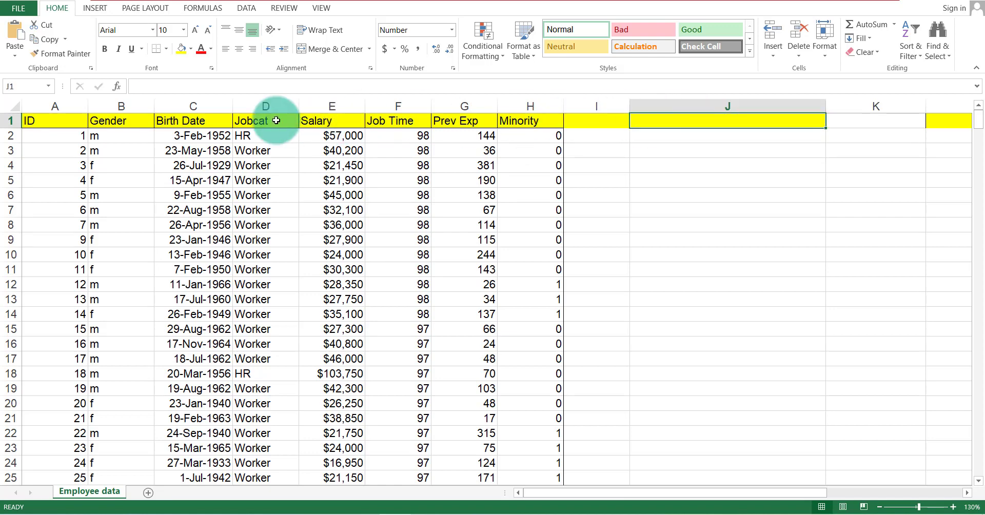
pyautogui.click(120, 123)
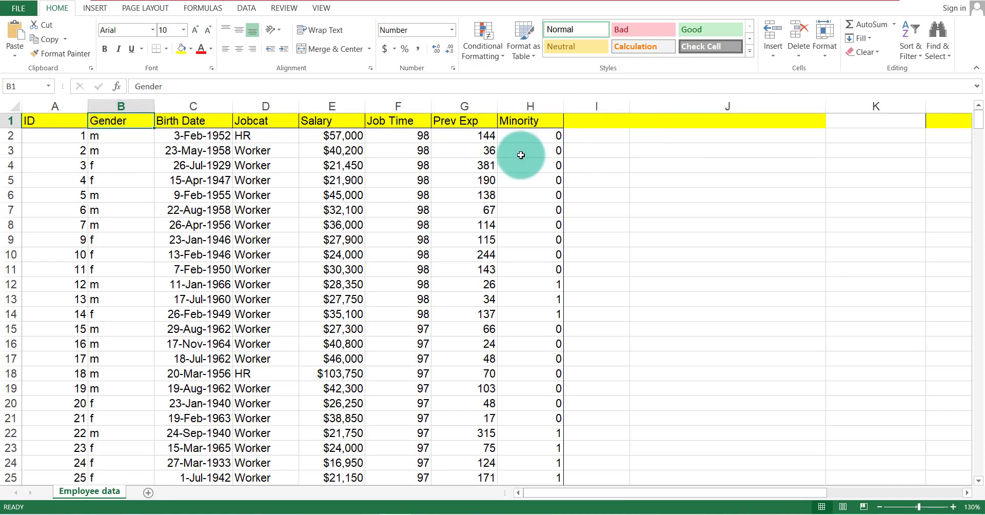
pyautogui.click(685, 135)
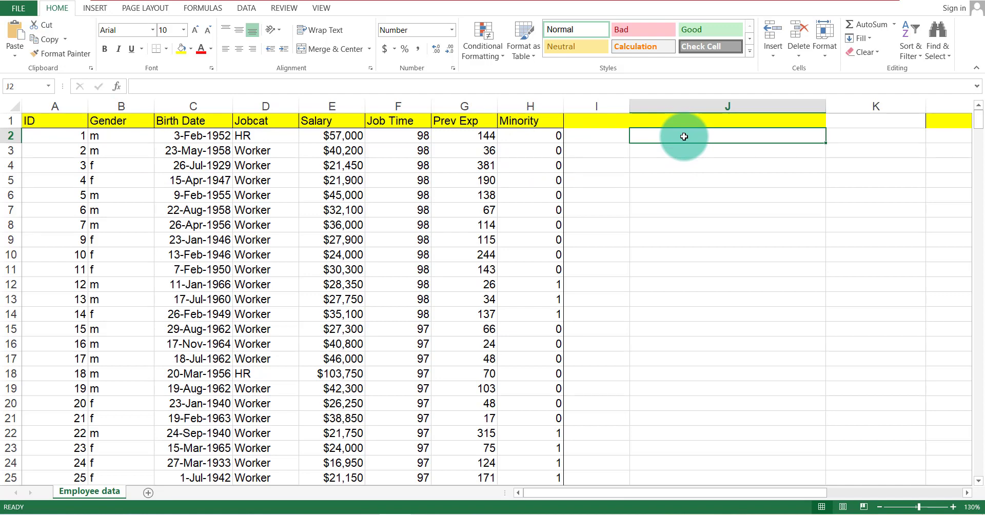
# Step: Enter the heading "Number of Male Employee" in cell J1
pyautogui.click(672, 120)
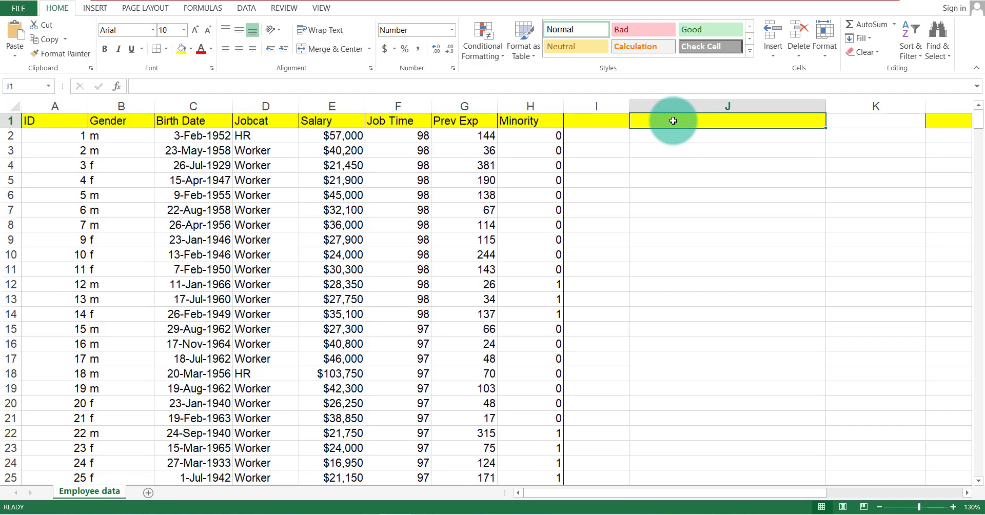
pyautogui.write('Number')
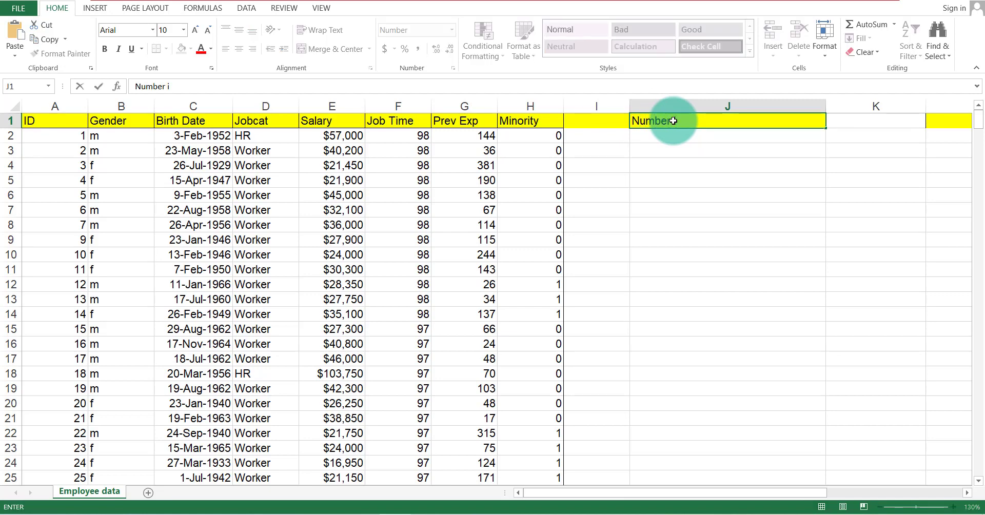
pyautogui.write(' of Male Employee')
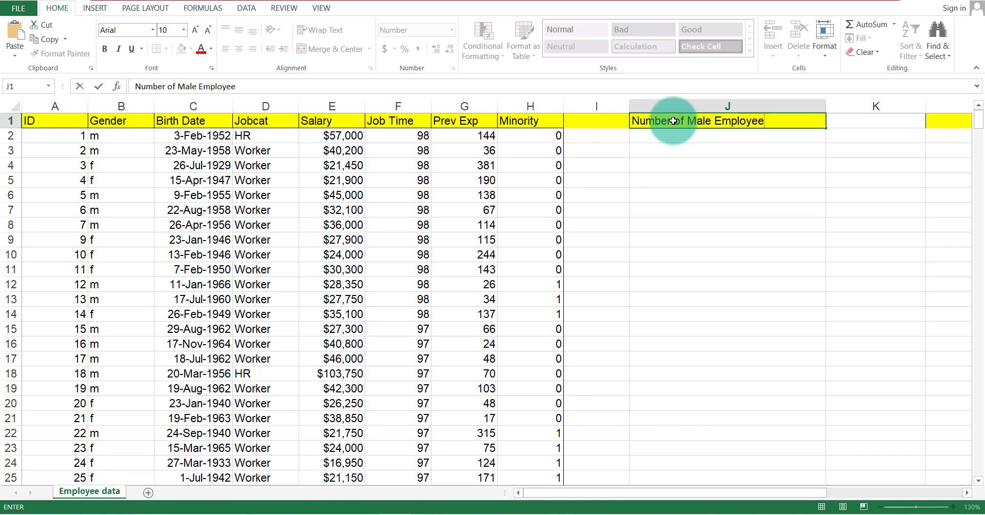
pyautogui.click(681, 143)
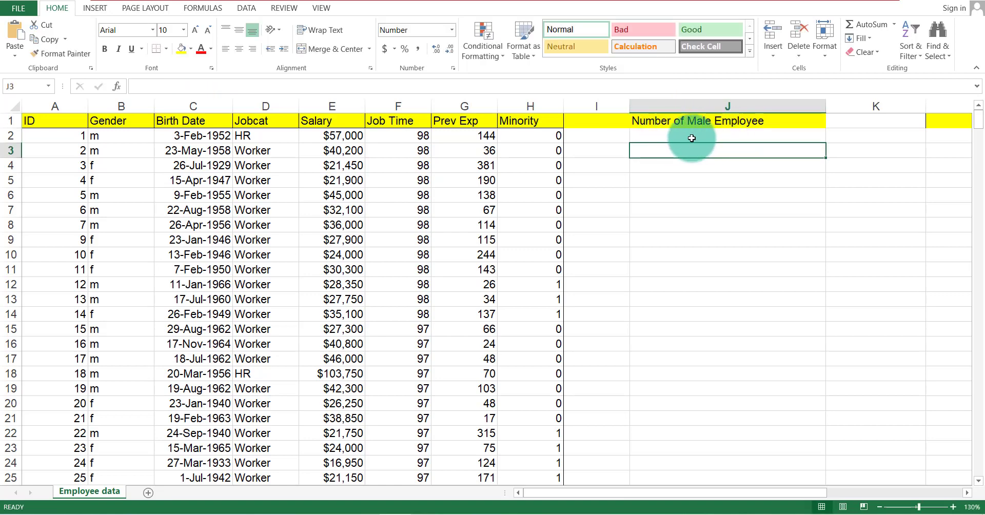
# Step: Enter a COUNTIF formula in J2 that counts the "f" entries in the whole Gender column, B:B
pyautogui.click(691, 137)
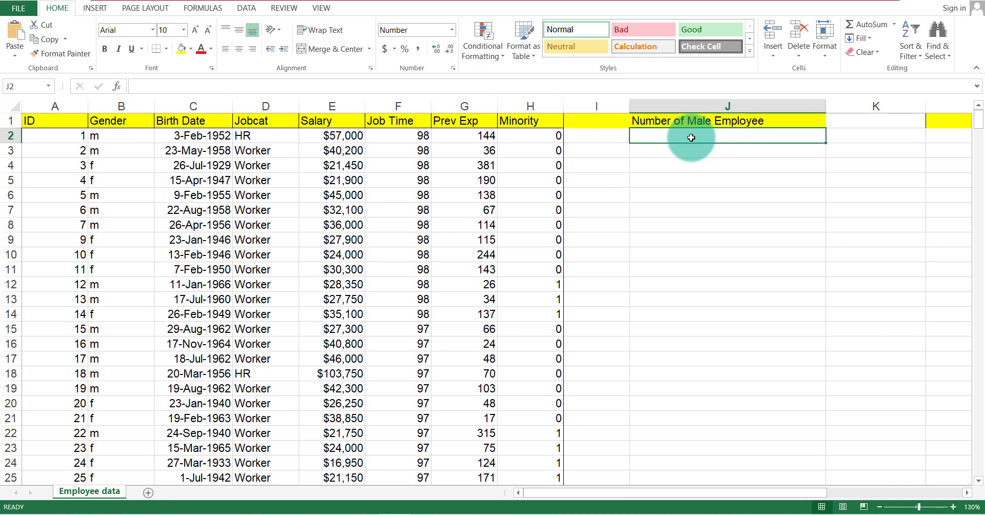
pyautogui.write('=')
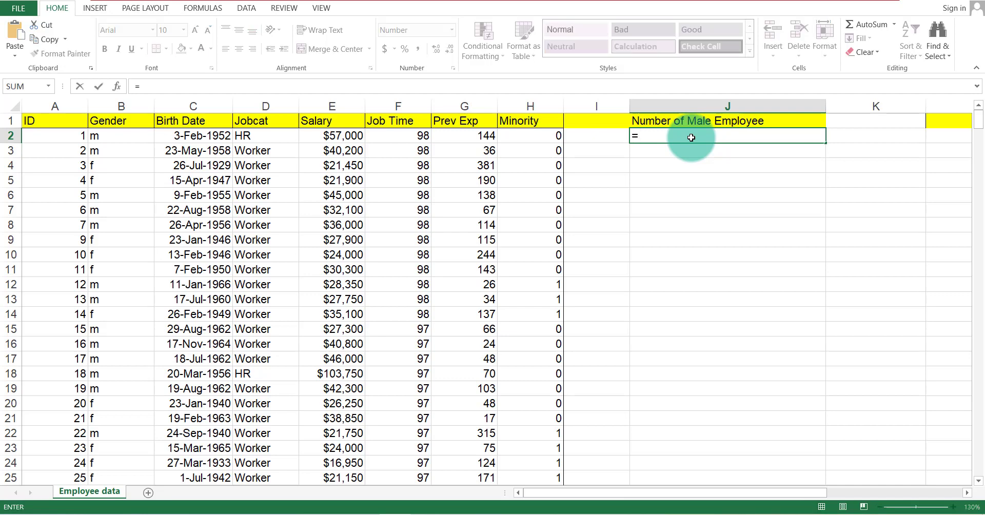
pyautogui.write('Cou')
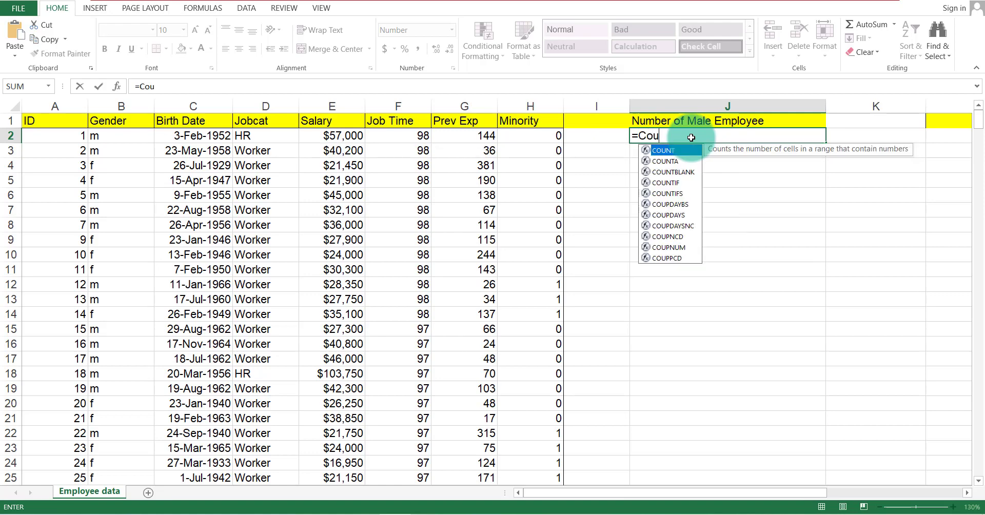
pyautogui.doubleClick(665, 183)
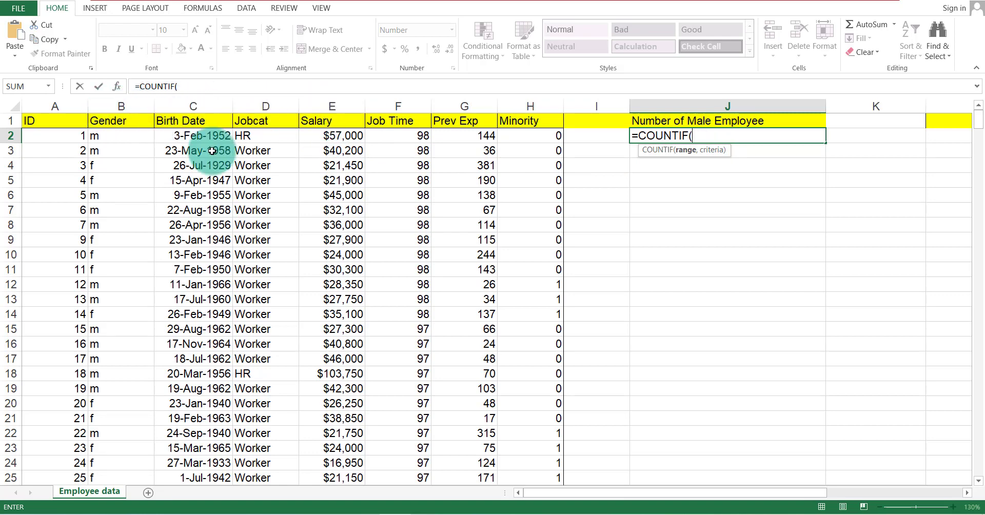
pyautogui.click(114, 107)
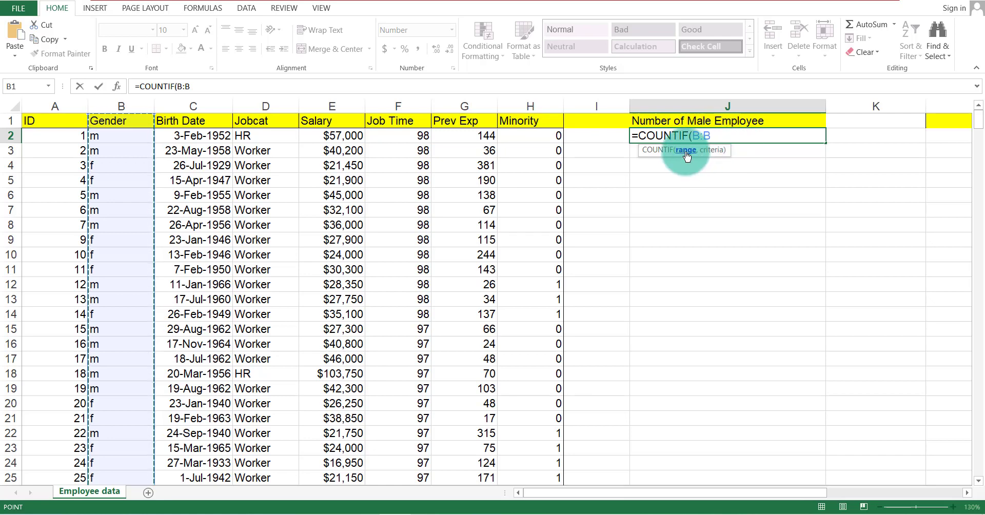
pyautogui.write(',')
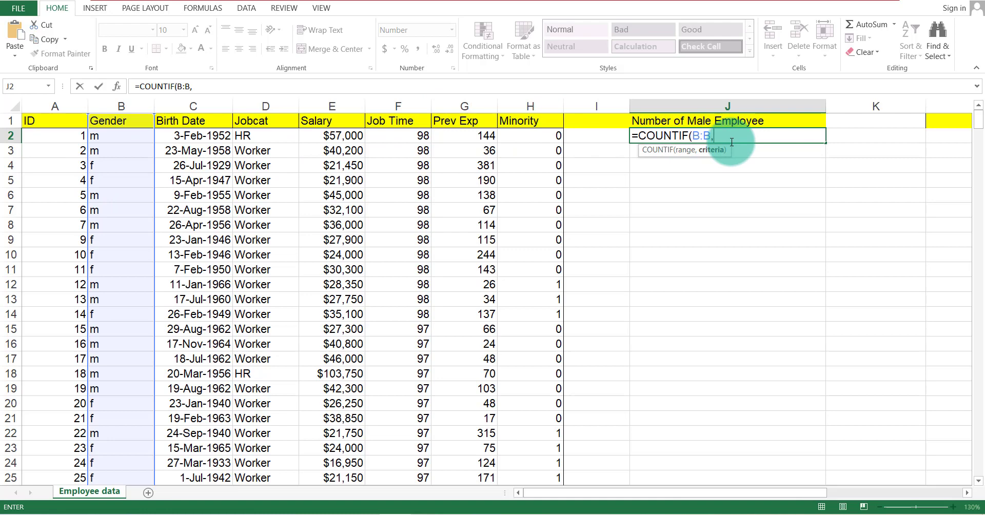
pyautogui.write('"f"')
pyautogui.hotkey('ctrl', 'Return')
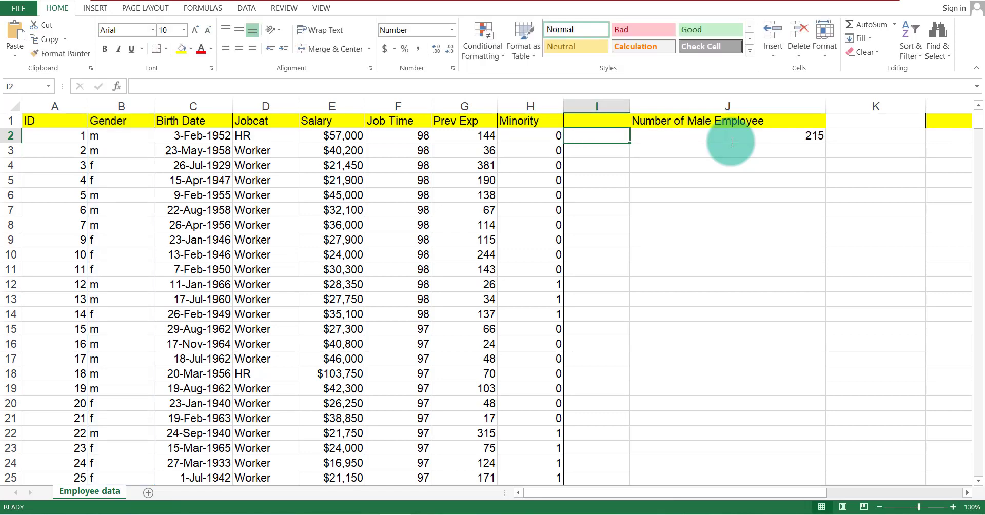
# Step: Change the criterion of the COUNTIF formula in J2 to "m"
pyautogui.doubleClick(725, 136)
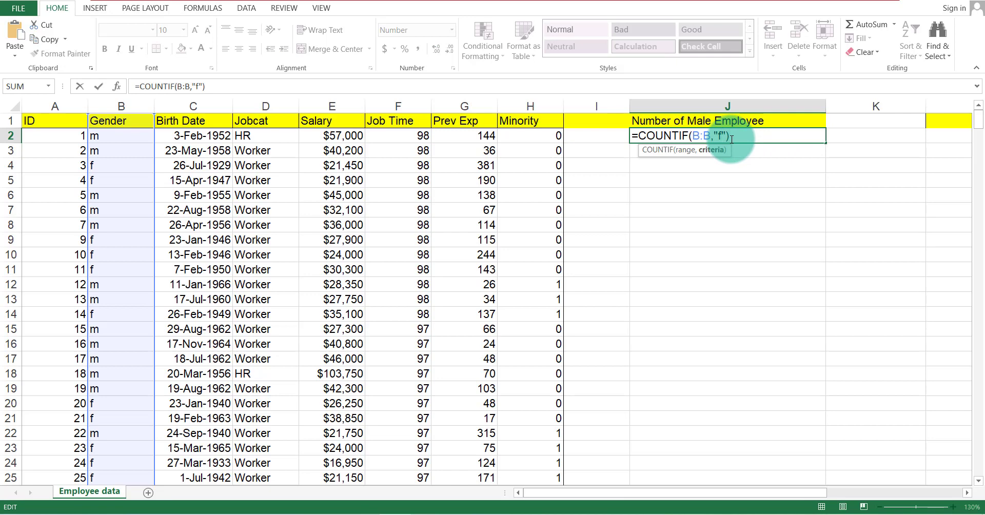
pyautogui.press('BackSpace')
pyautogui.write('m')
pyautogui.press('Return')
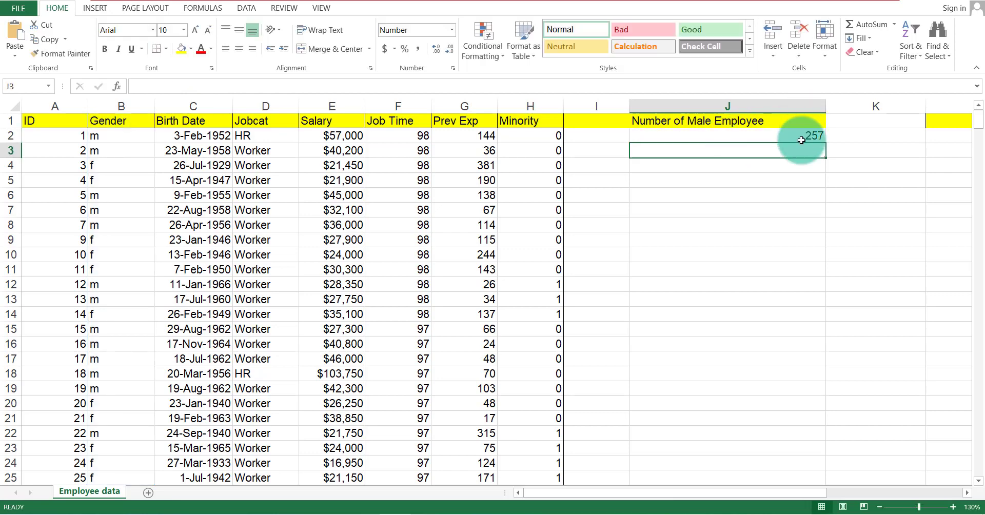
pyautogui.click(801, 135)
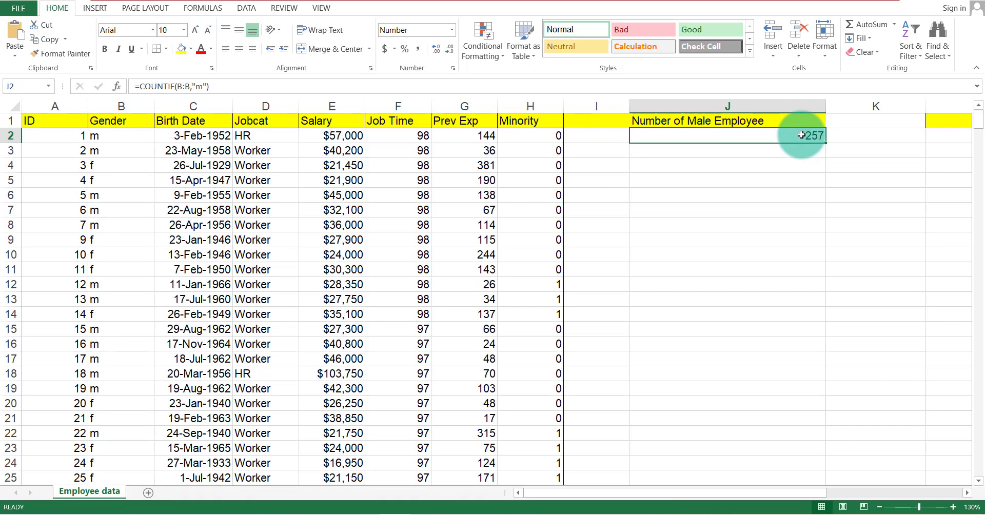
pyautogui.click(106, 122)
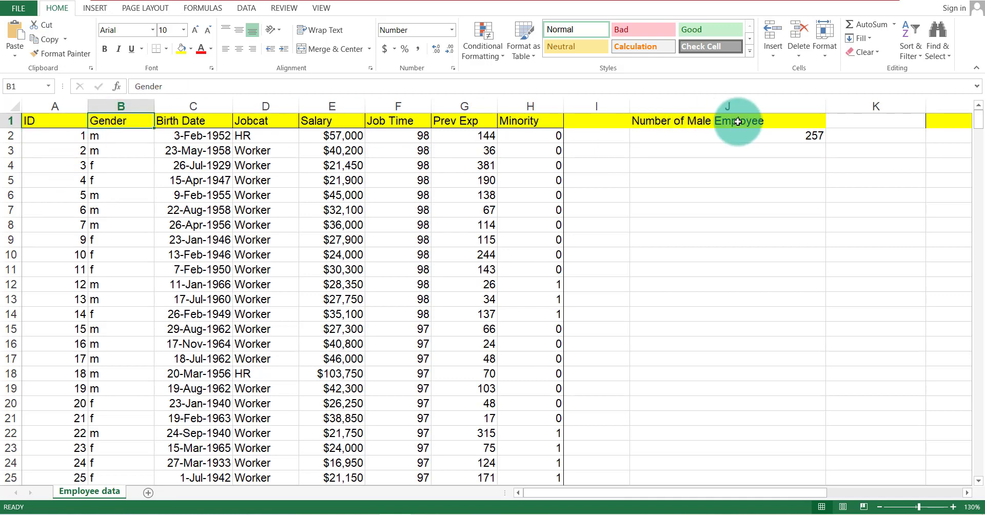
pyautogui.click(790, 136)
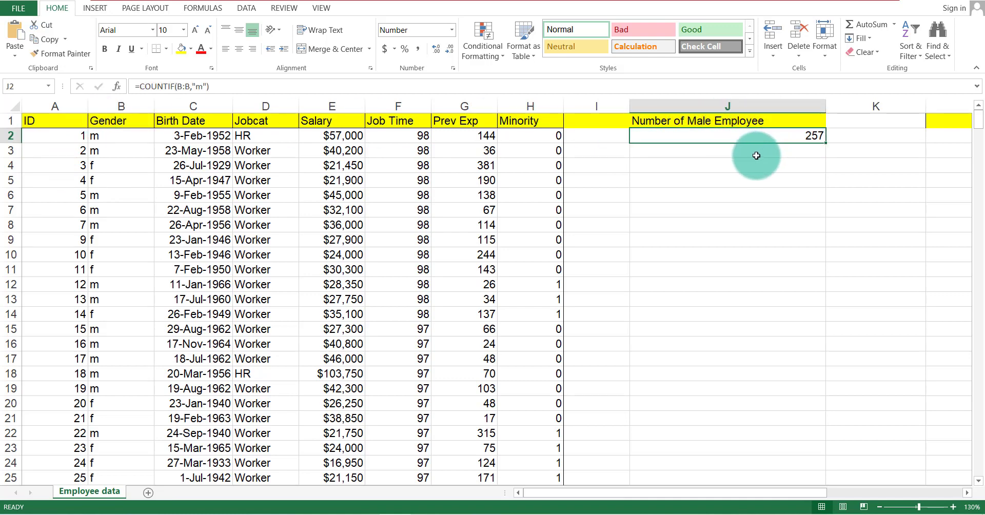
# Step: Enter the label "Number of Female Employee" in cell J3, below the male employee count
pyautogui.click(716, 153)
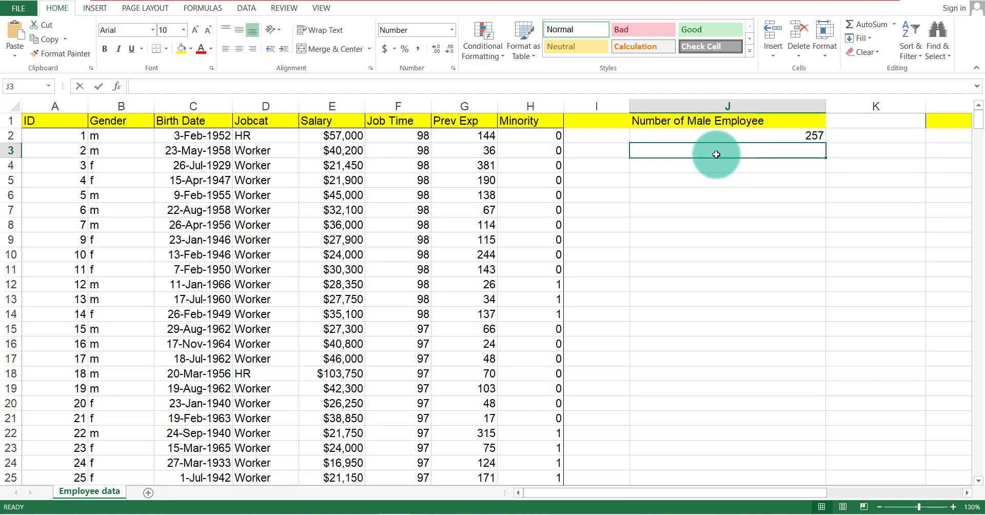
pyautogui.write('Number of ')
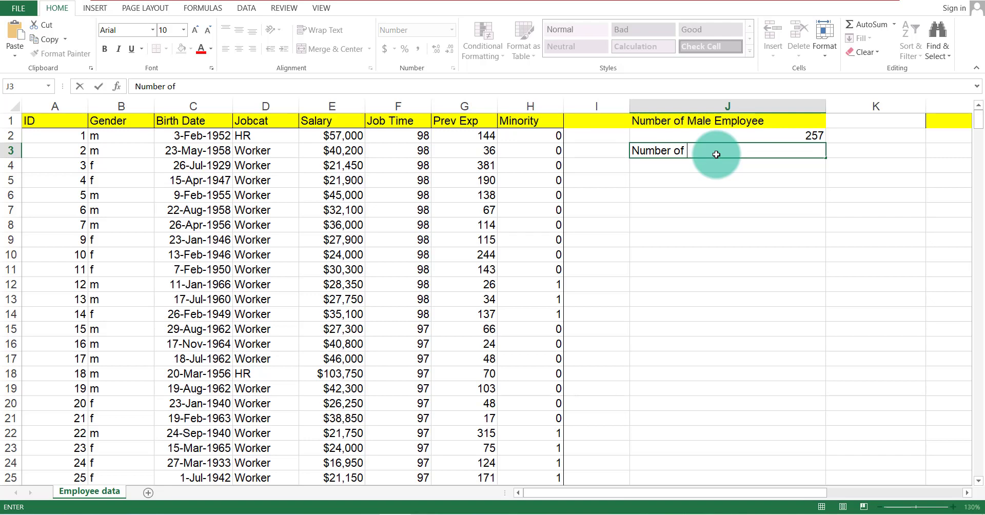
pyautogui.write('Female Emp')
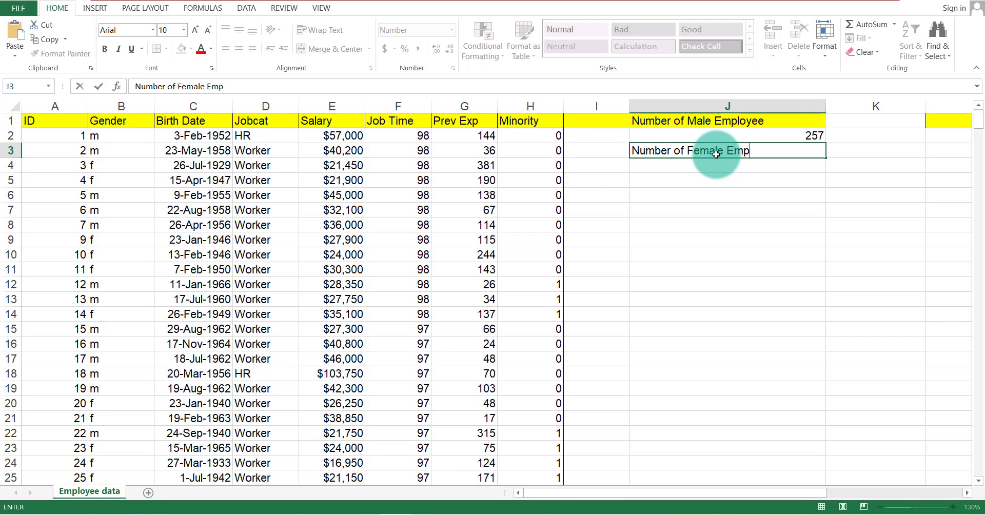
pyautogui.write('loyee')
pyautogui.press('Return')
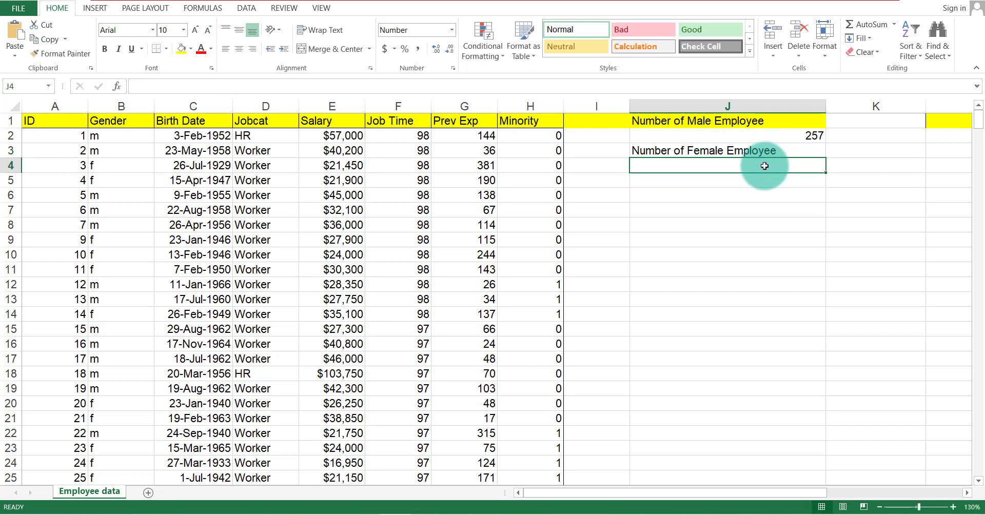
# Step: Enter a COUNTIF formula in J4 that counts the "f" entries in the whole Gender column, B:B
pyautogui.write('=')
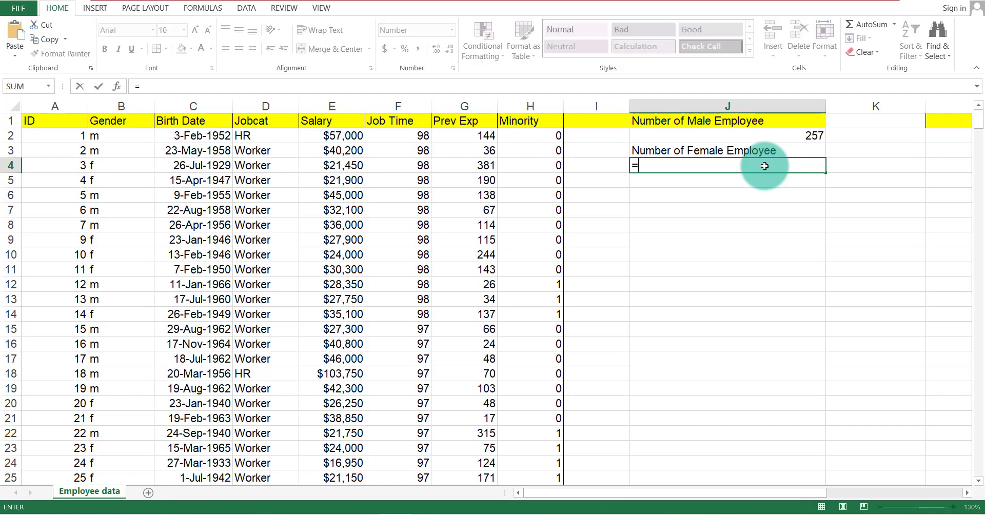
pyautogui.write('COU')
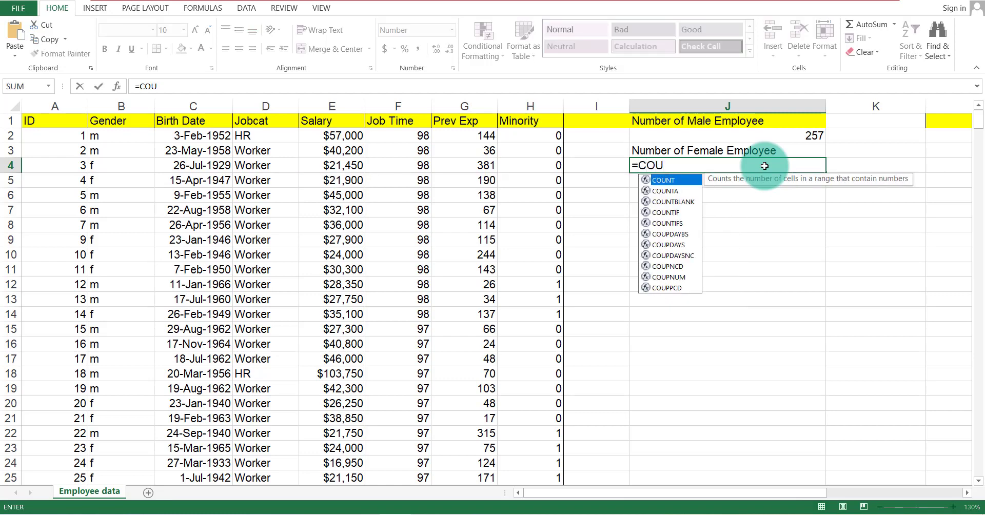
pyautogui.doubleClick(667, 212)
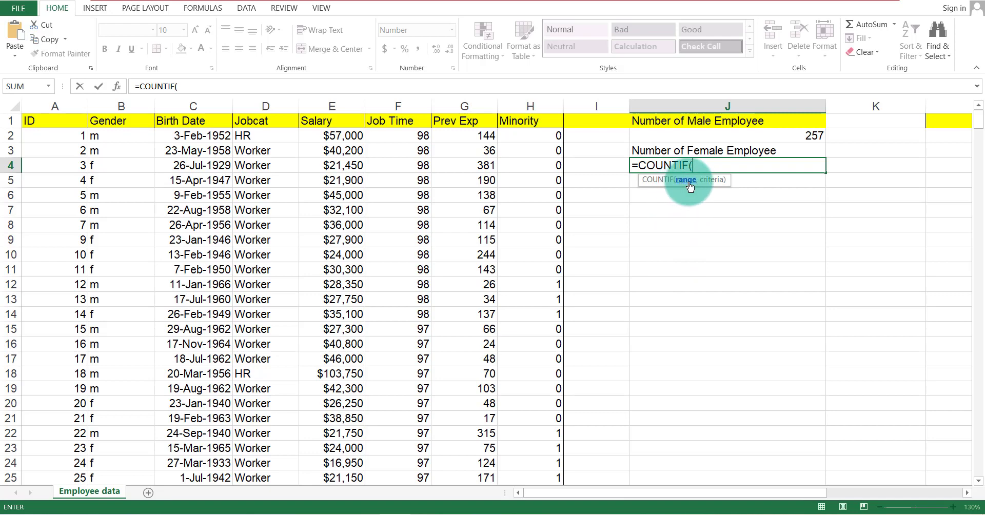
pyautogui.click(119, 106)
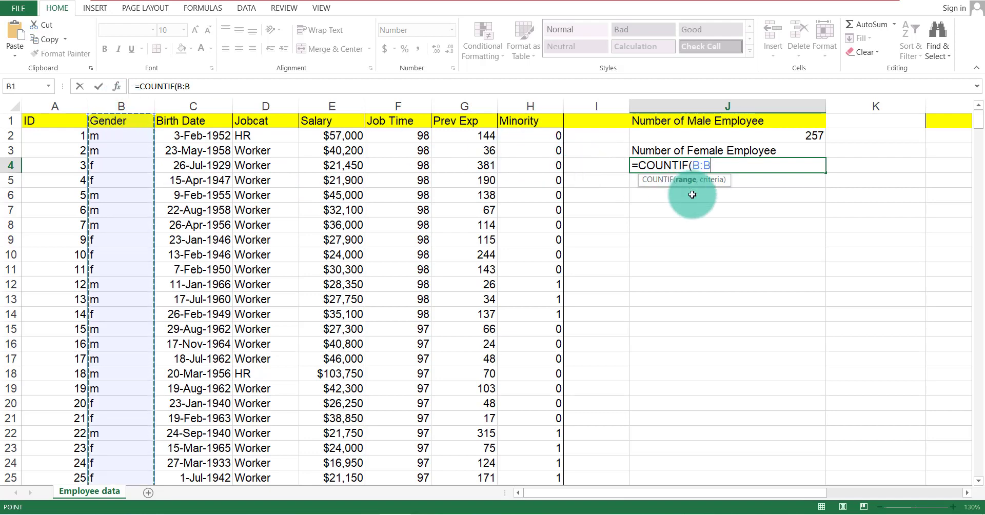
pyautogui.write(',')
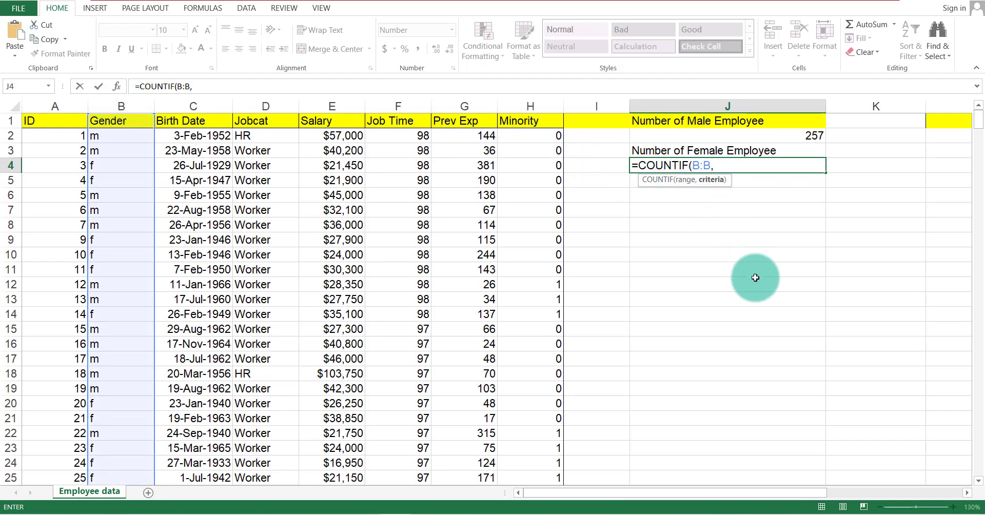
pyautogui.write('"f"')
pyautogui.press('Return')
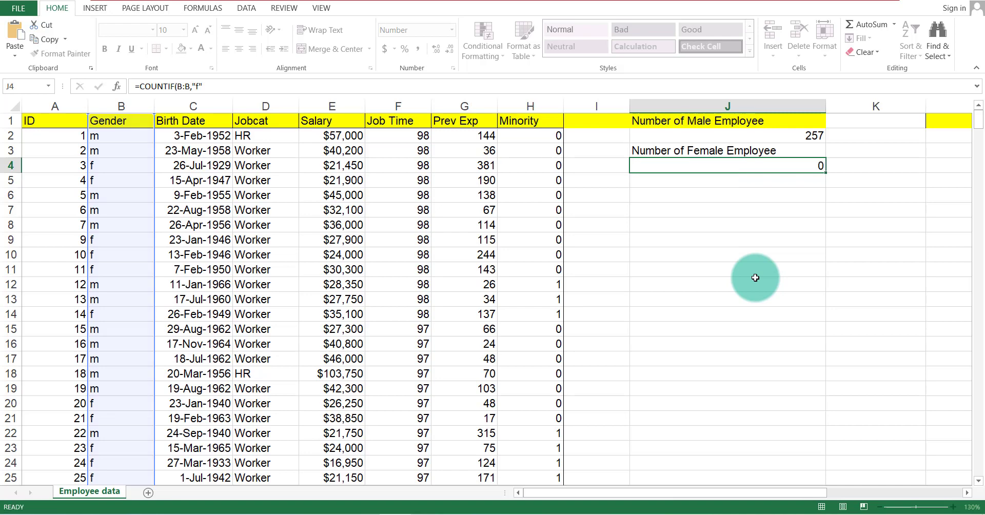
pyautogui.click(772, 166)
pyautogui.click(788, 136)
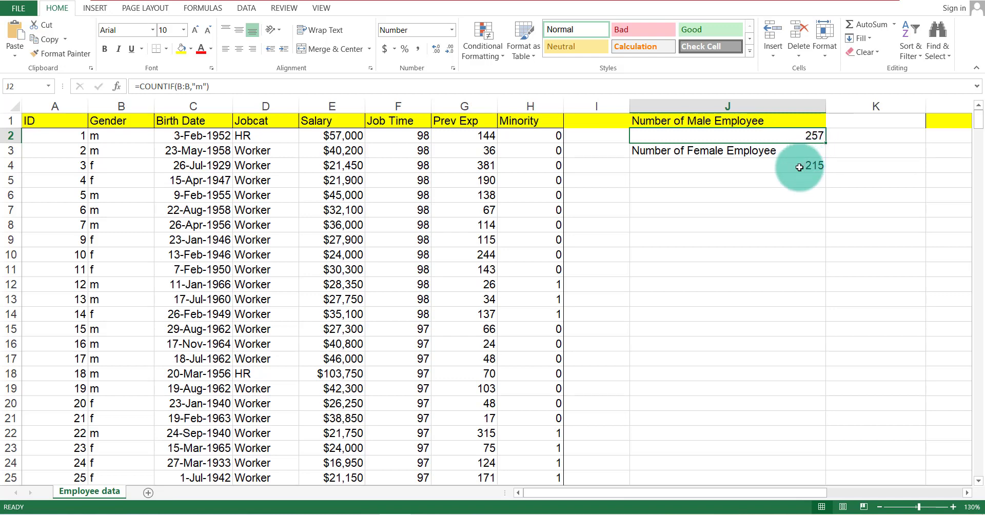
pyautogui.click(707, 199)
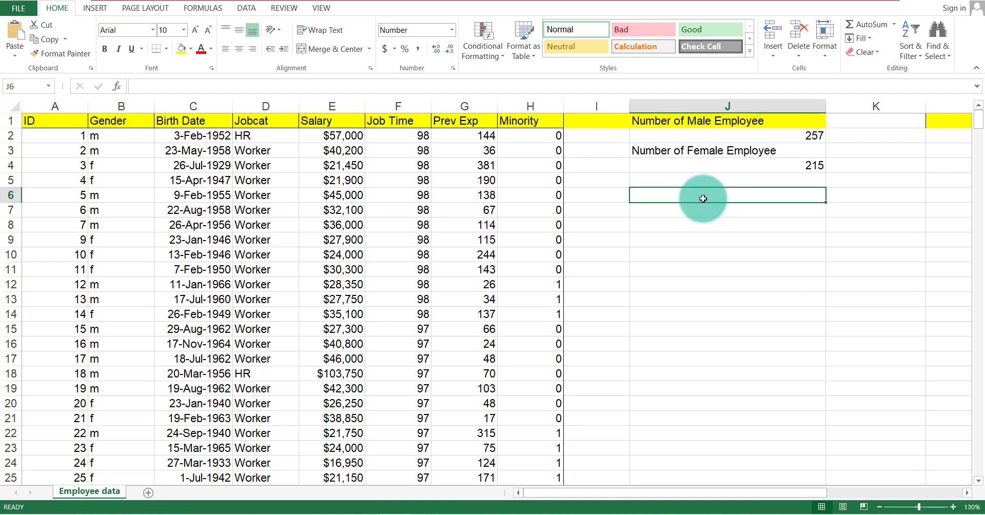
# Step: Label cell J6 "Total" and enter the formula =COUNTA(B:B)-1 in J7 to count all employees without the header
pyautogui.write('Total')
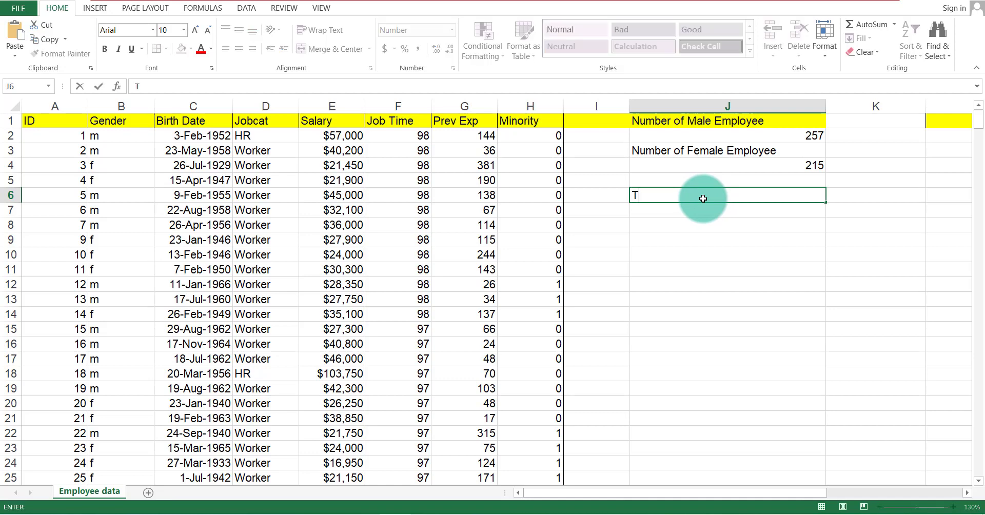
pyautogui.click(753, 214)
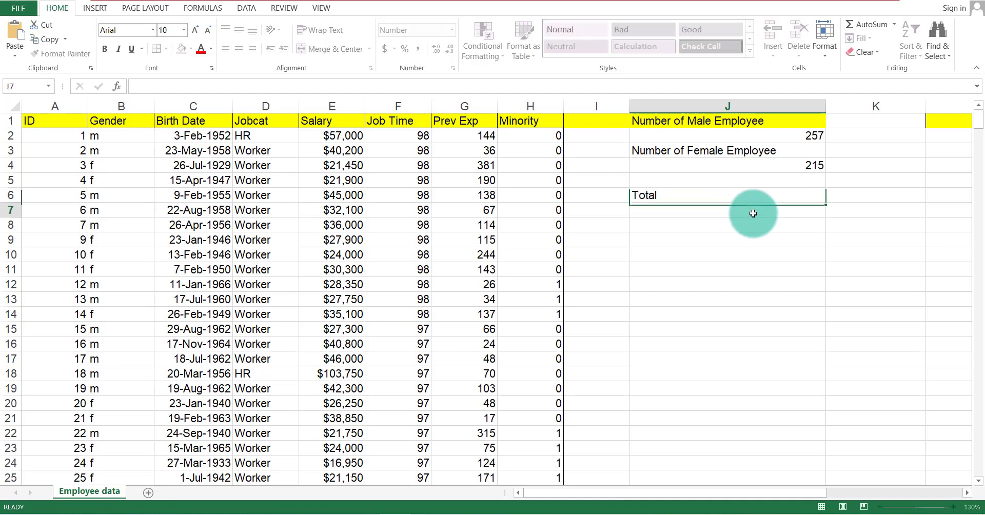
pyautogui.write('=')
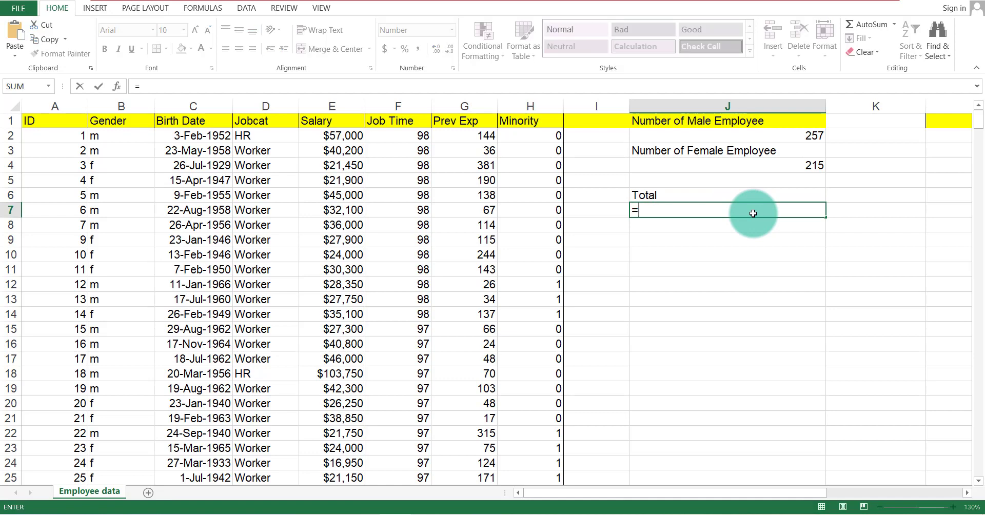
pyautogui.write('Cou')
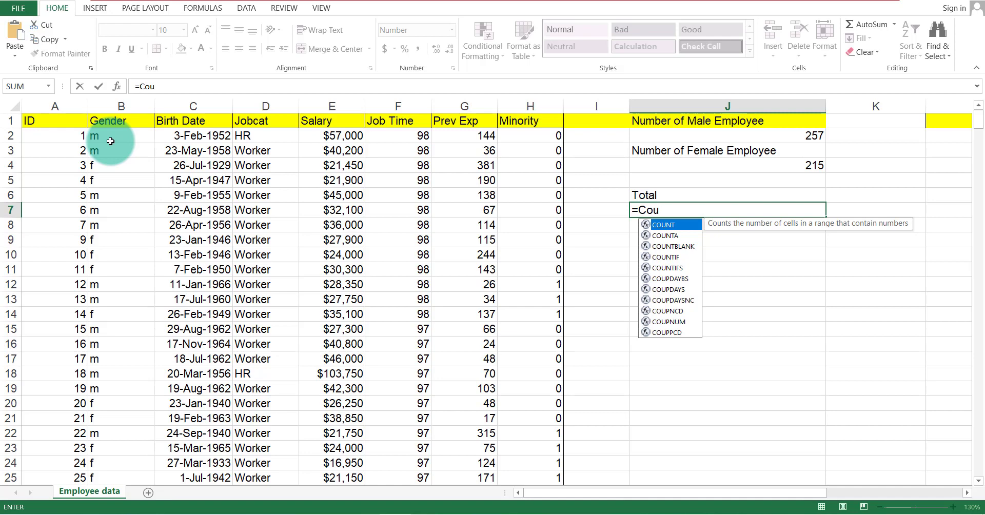
pyautogui.doubleClick(671, 234)
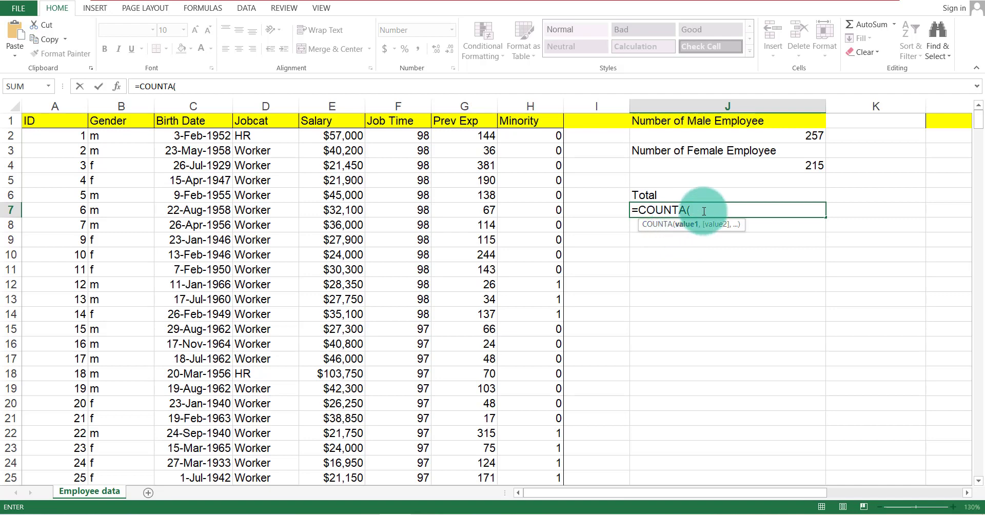
pyautogui.click(115, 106)
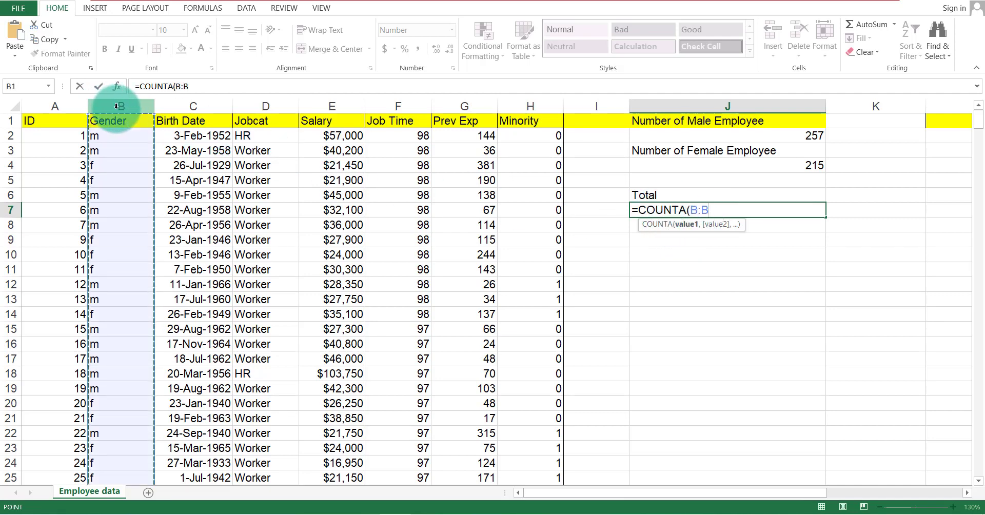
pyautogui.write(')-1')
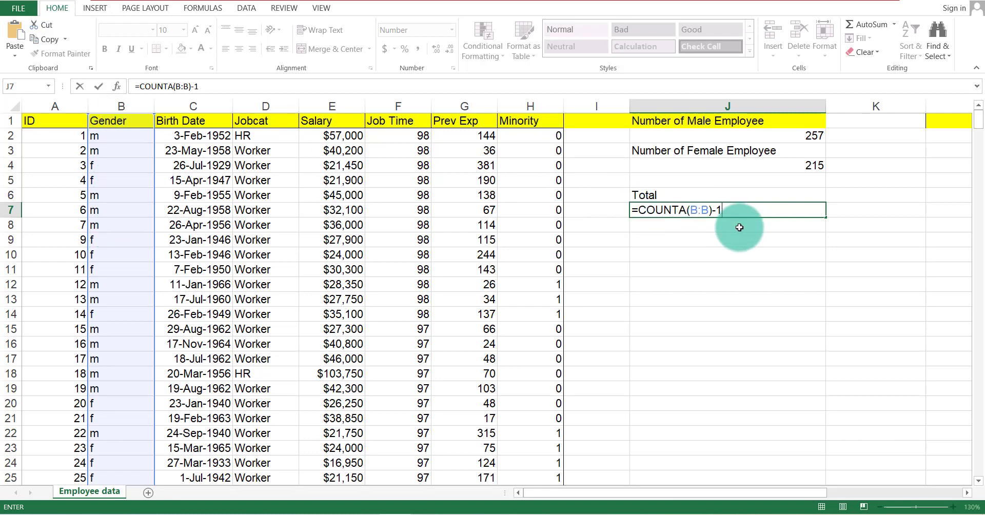
pyautogui.press('Return')
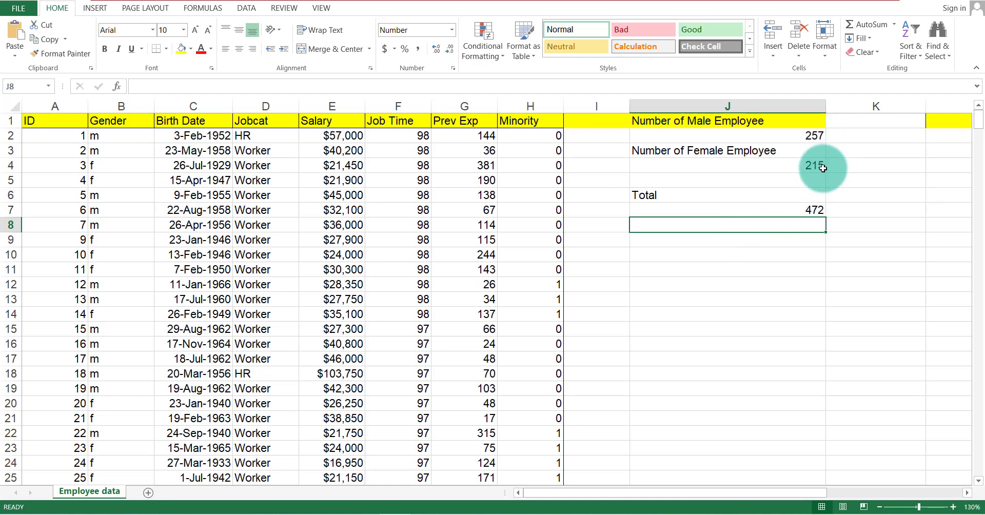
# Step: Review the count formulas in J2, J4 and J7 and the Jobcat and Minority column headers
pyautogui.click(813, 135)
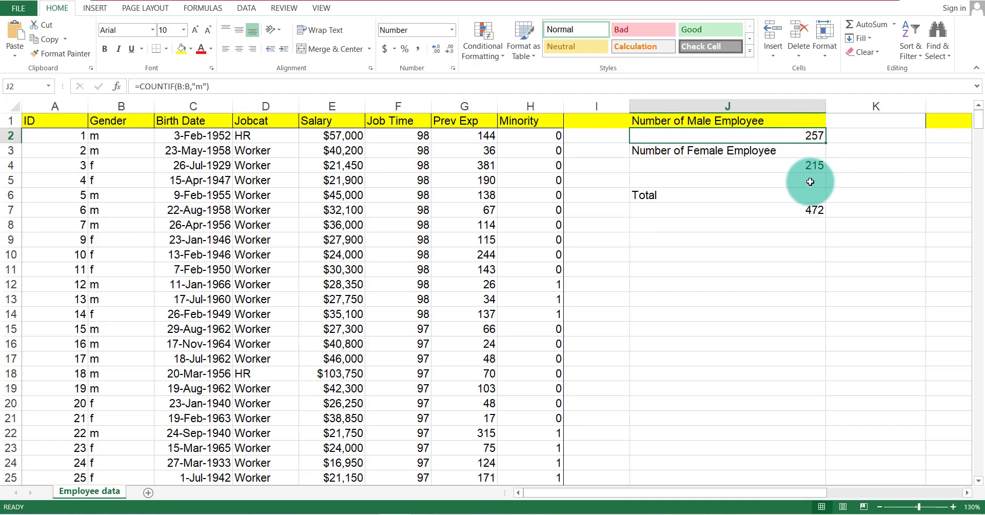
pyautogui.click(814, 164)
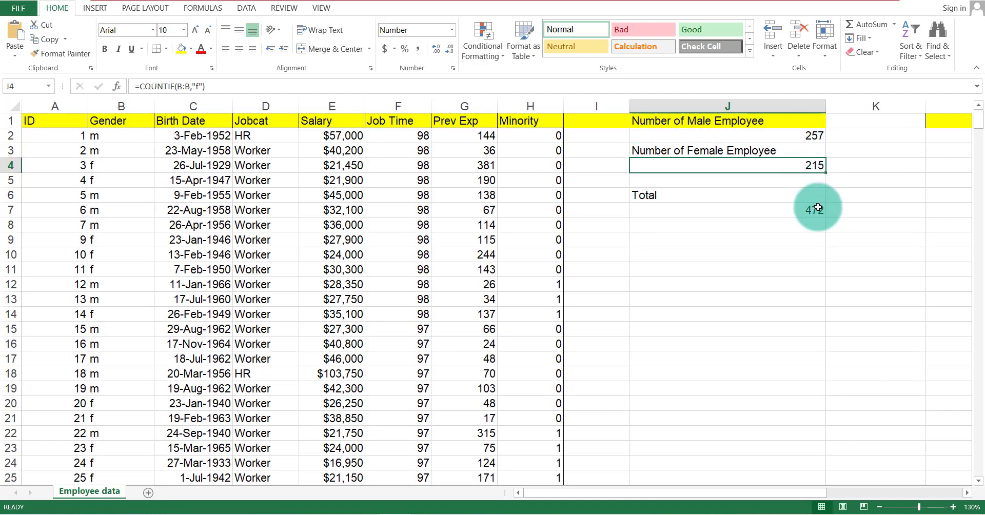
pyautogui.click(817, 208)
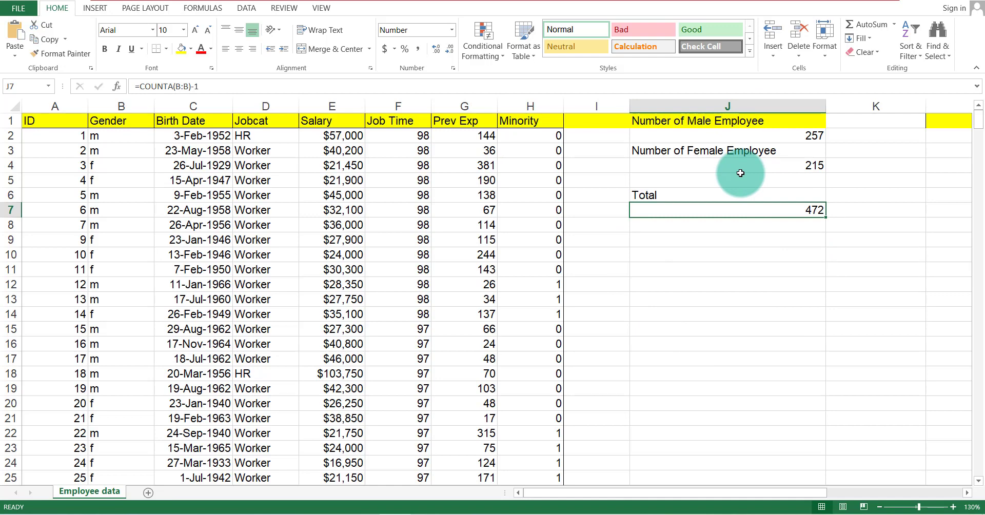
pyautogui.click(243, 123)
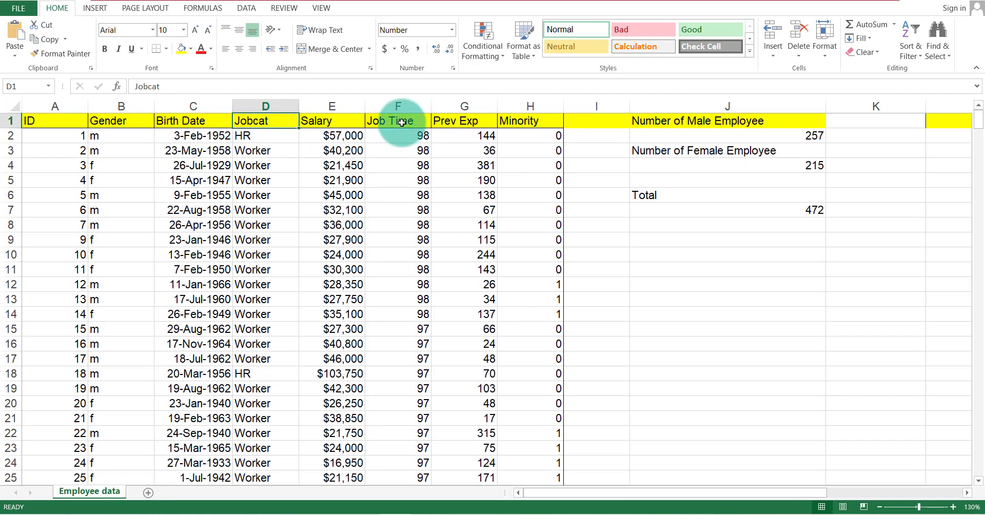
pyautogui.click(514, 123)
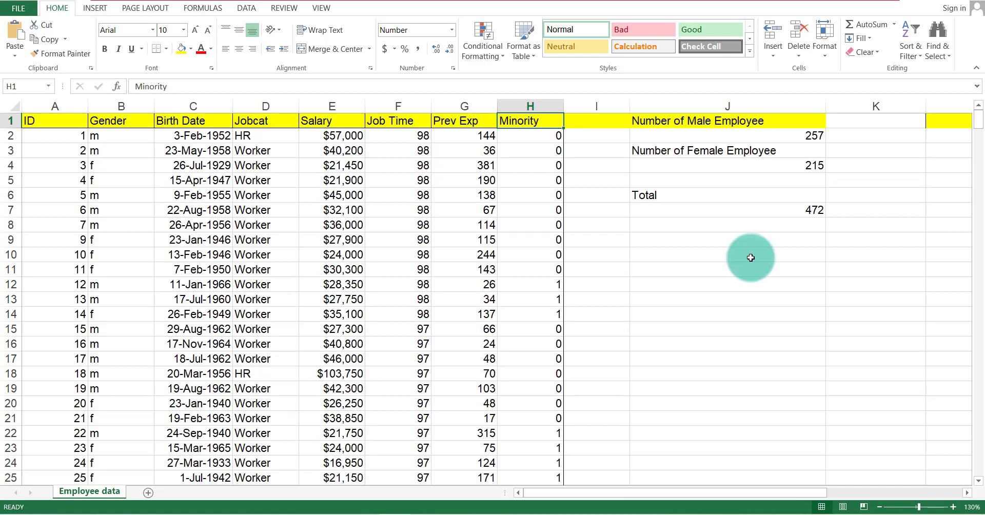
# Step: Enter the label "Male in HR Dept" in cell J10
pyautogui.click(672, 253)
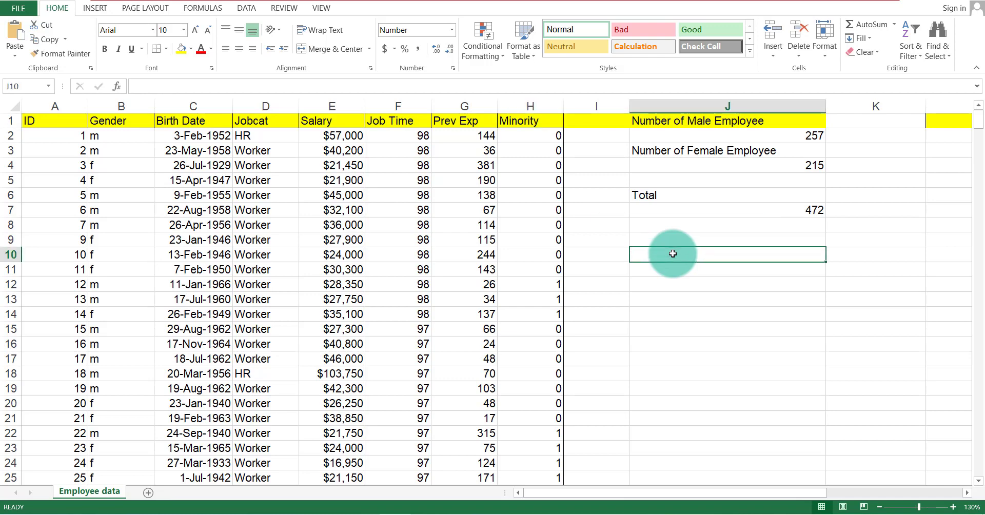
pyautogui.write('Mla')
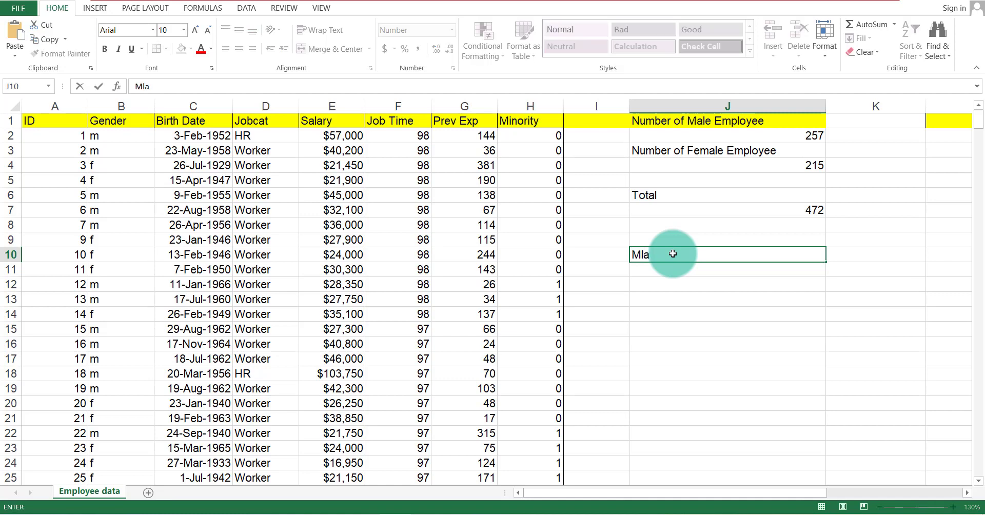
pyautogui.press('BackSpace')
pyautogui.write('a')
pyautogui.press('BackSpace')
pyautogui.press('BackSpace')
pyautogui.write('ale in HR Dept')
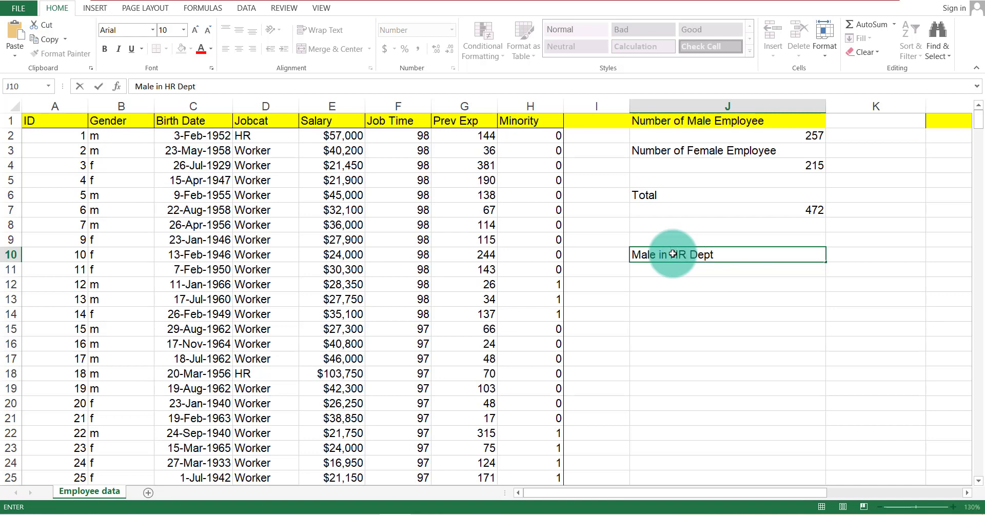
pyautogui.press('Return')
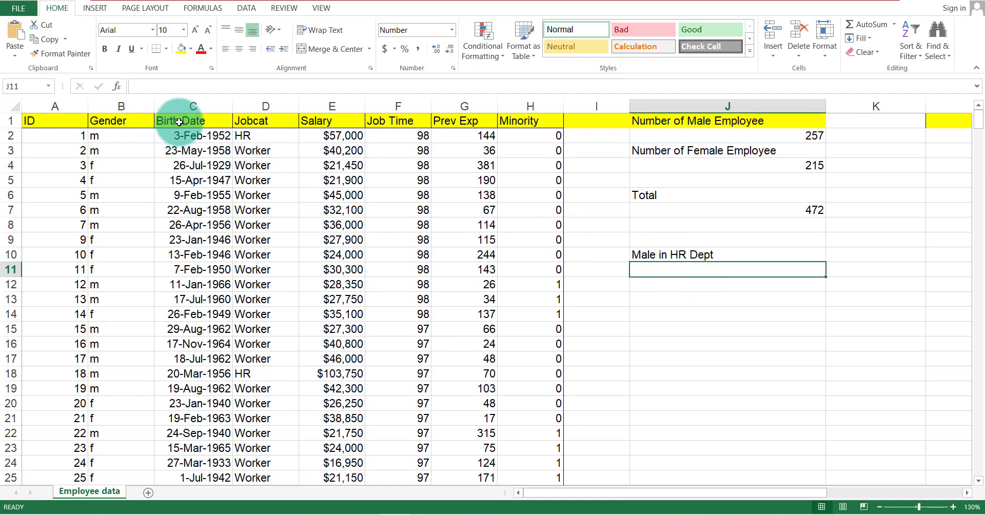
# Step: Begin a COUNTIFS formula in J11 with the whole Gender column, B:B, as first range and "m" as its criterion
pyautogui.click(109, 122)
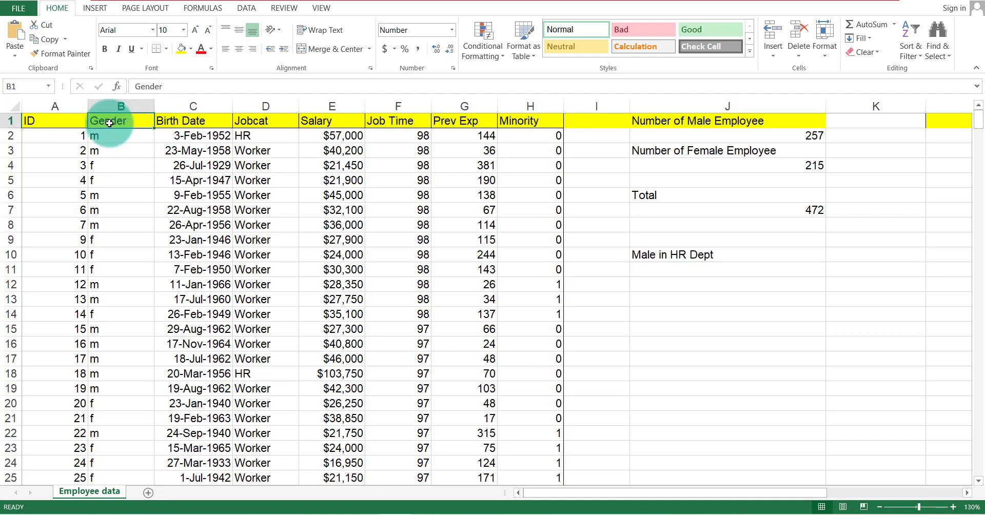
pyautogui.click(251, 122)
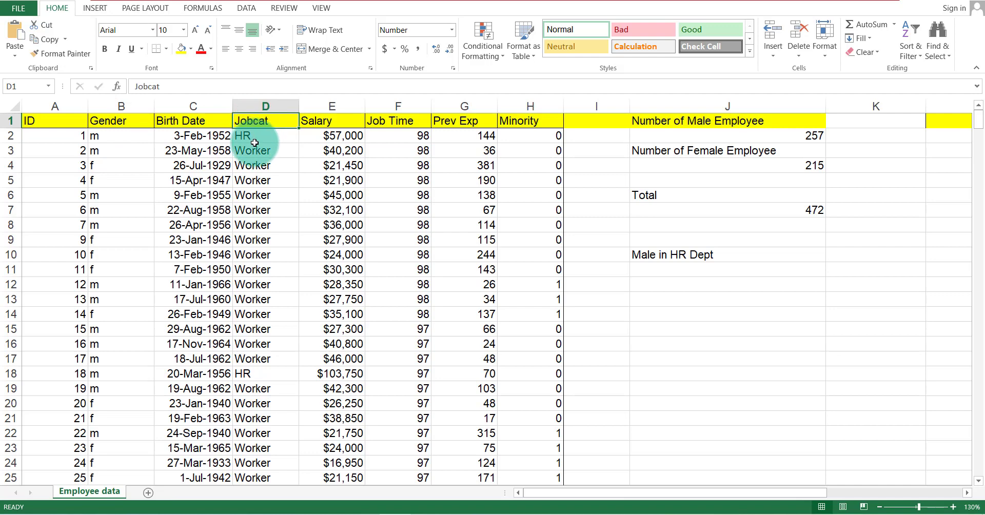
pyautogui.doubleClick(661, 269)
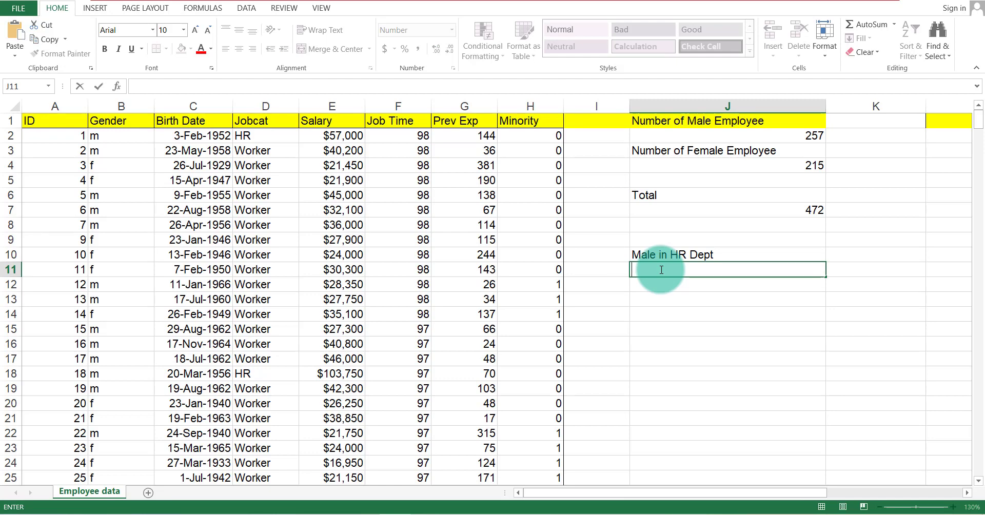
pyautogui.write('COU')
pyautogui.press('BackSpace')
pyautogui.press('BackSpace')
pyautogui.press('BackSpace')
pyautogui.write('=')
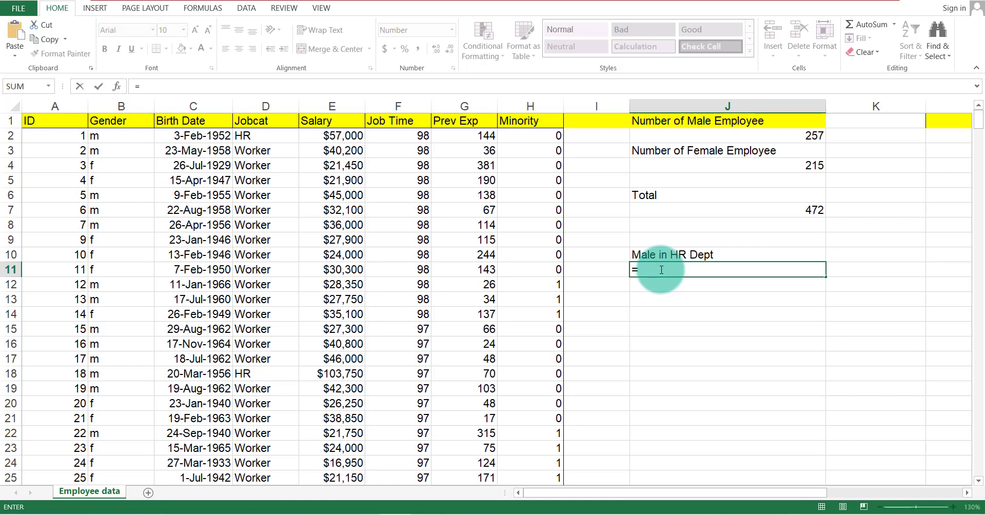
pyautogui.write('Cou')
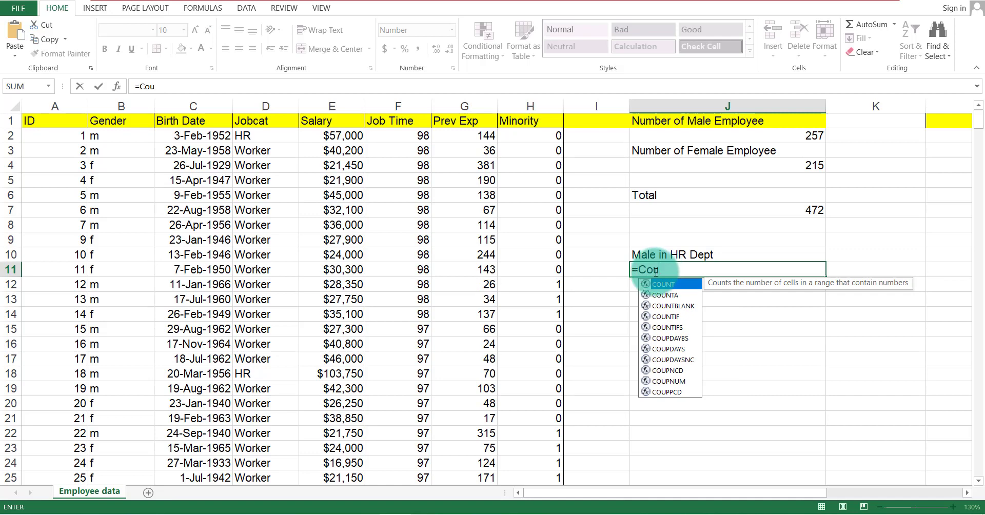
pyautogui.doubleClick(672, 327)
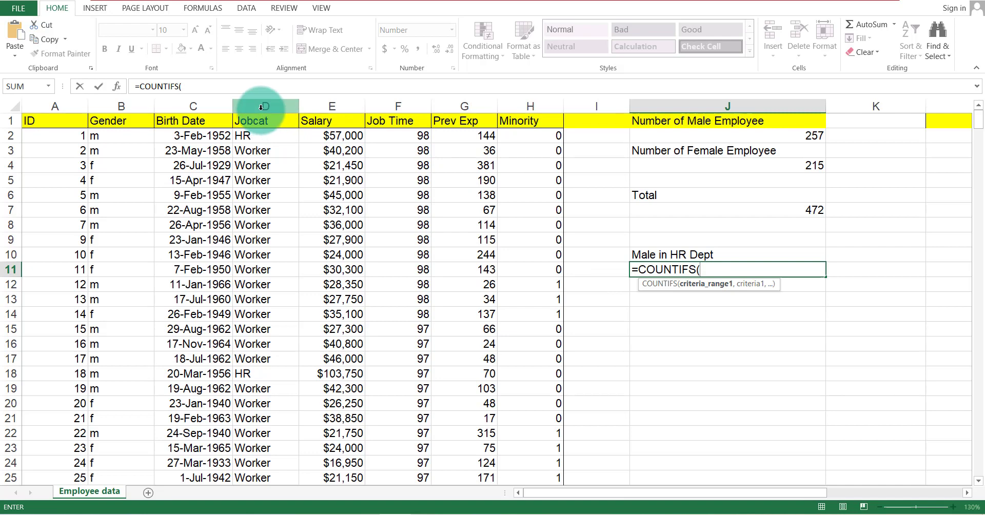
pyautogui.click(128, 106)
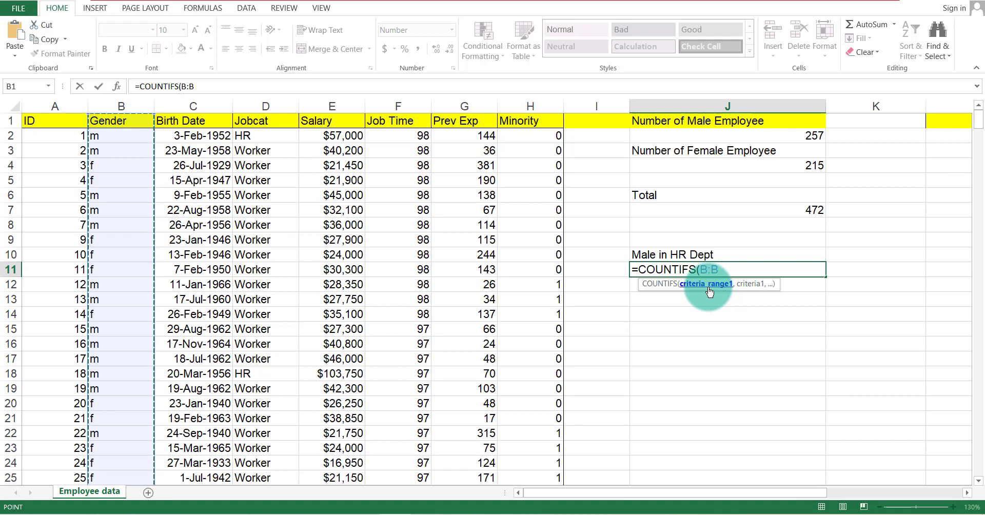
pyautogui.write(',')
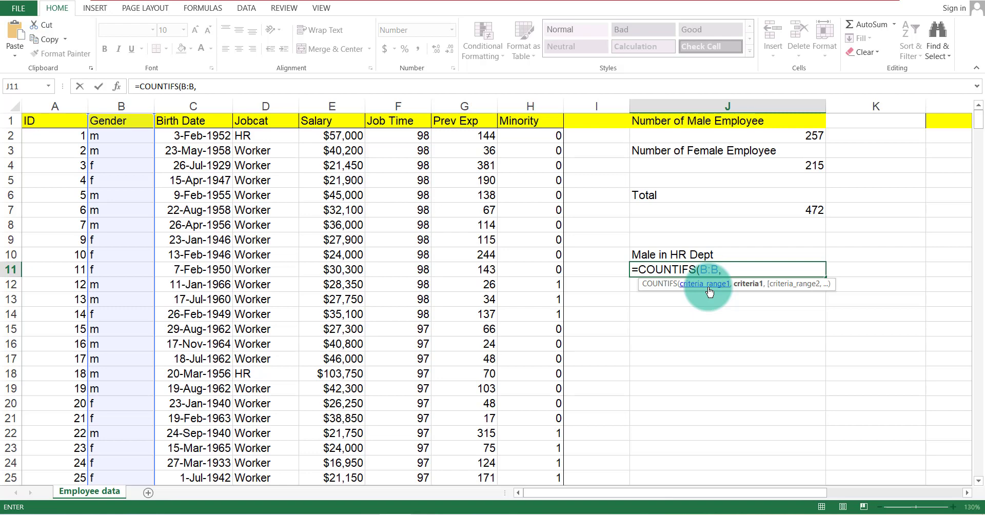
pyautogui.write('"m",')
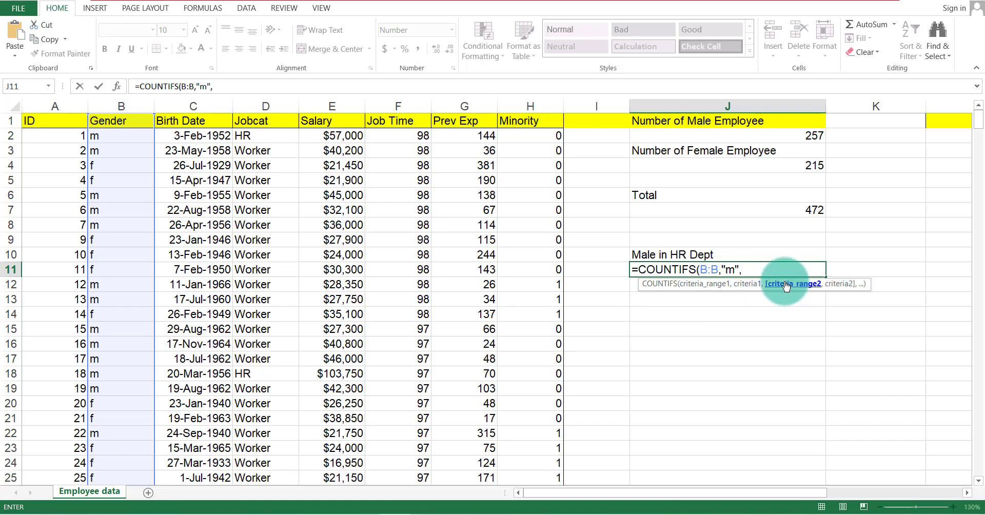
# Step: Complete the COUNTIFS formula in J11 with the whole Jobcat column, D:D, as second range and "HR" as its criterion
pyautogui.click(258, 105)
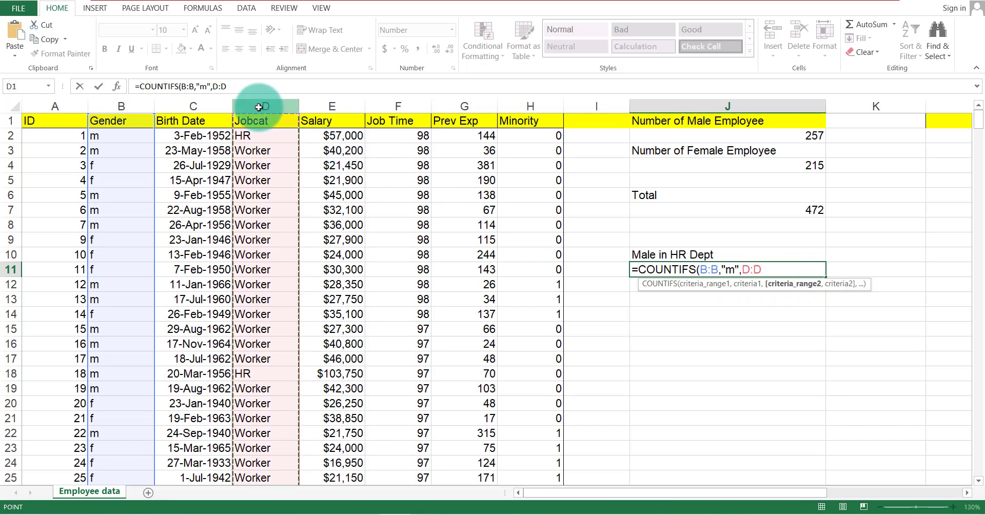
pyautogui.write(',')
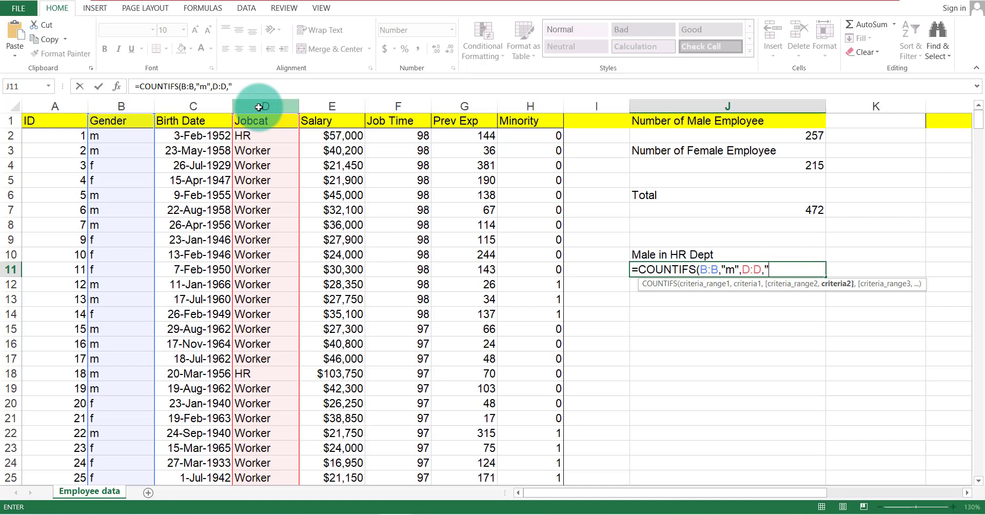
pyautogui.write('HR")')
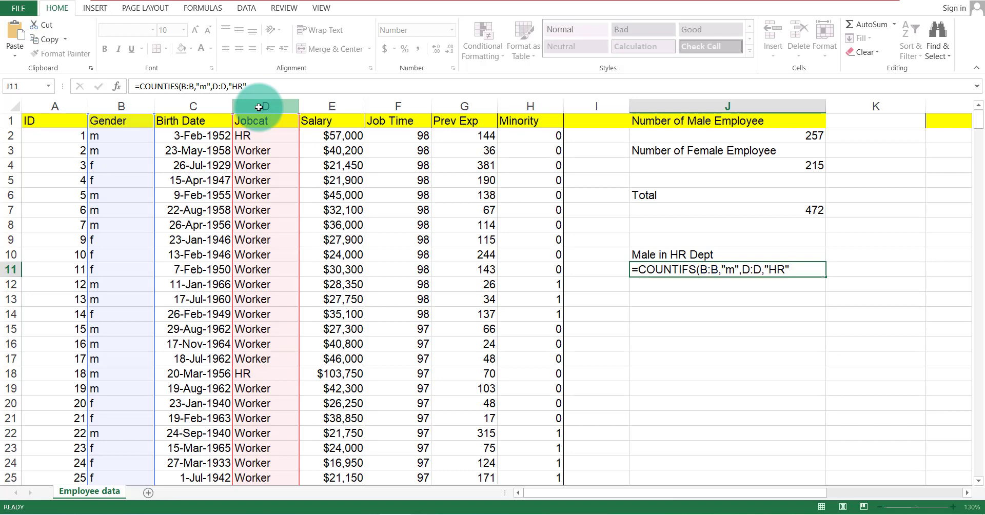
pyautogui.press('Return')
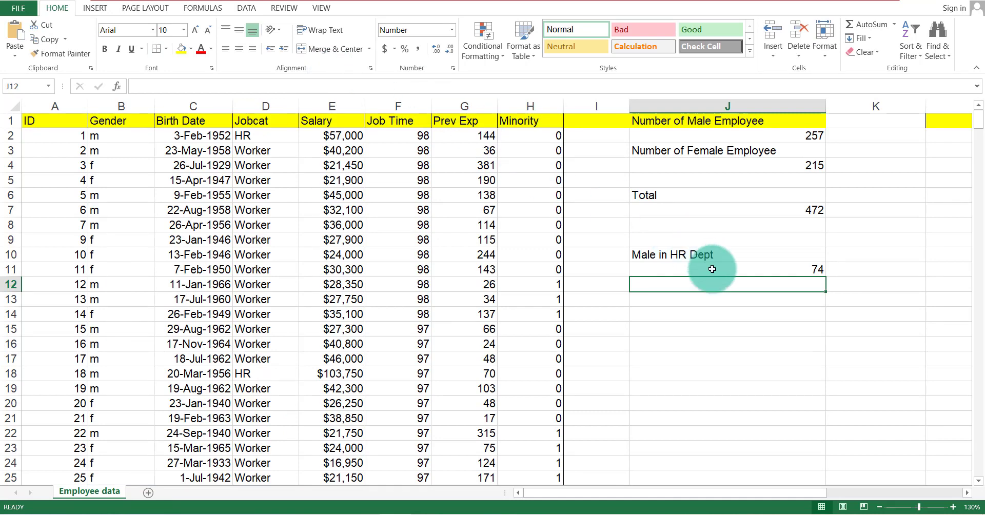
# Step: Check the COUNTIFS formula in J11 and look through the Gender and Jobcat entries in the employee rows
pyautogui.click(788, 271)
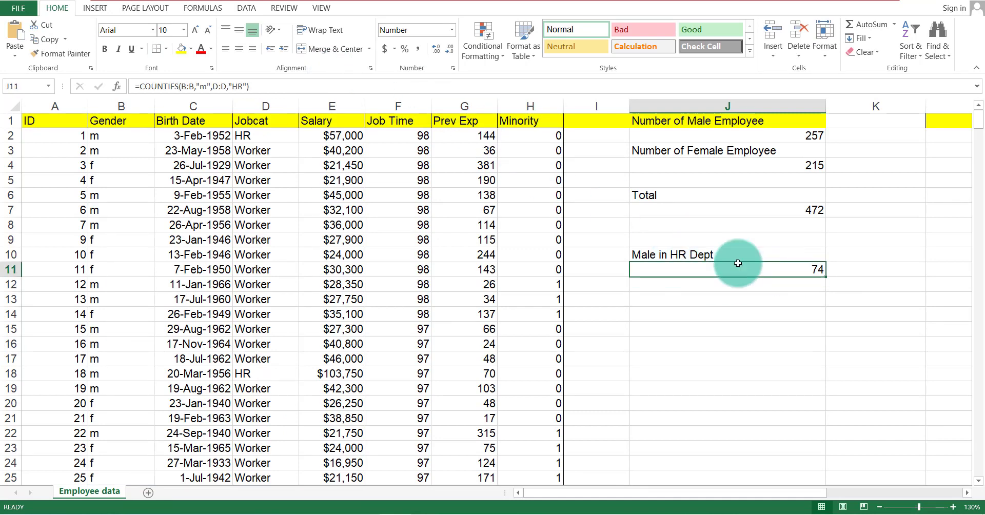
pyautogui.scroll(-16, 290, 257)
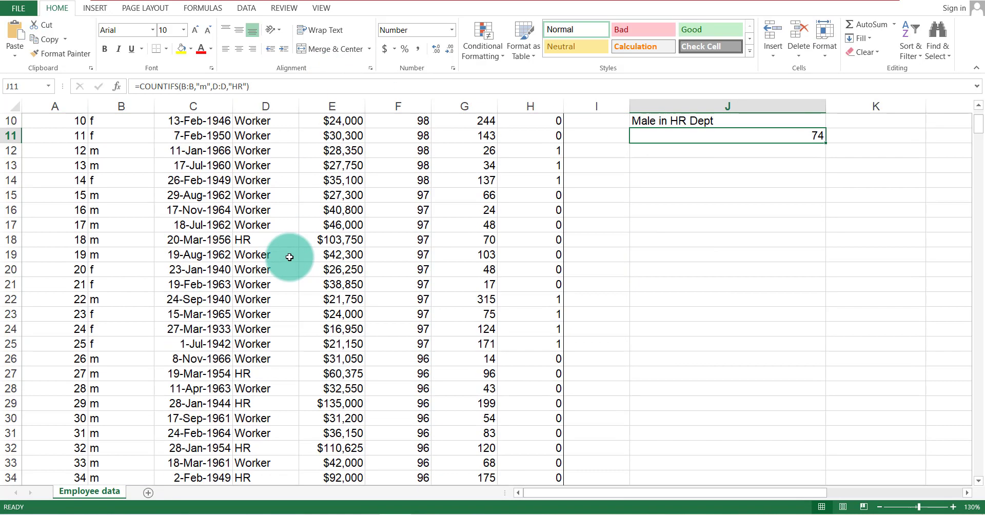
pyautogui.scroll(-8, 291, 266)
pyautogui.scroll(20, 670, 341)
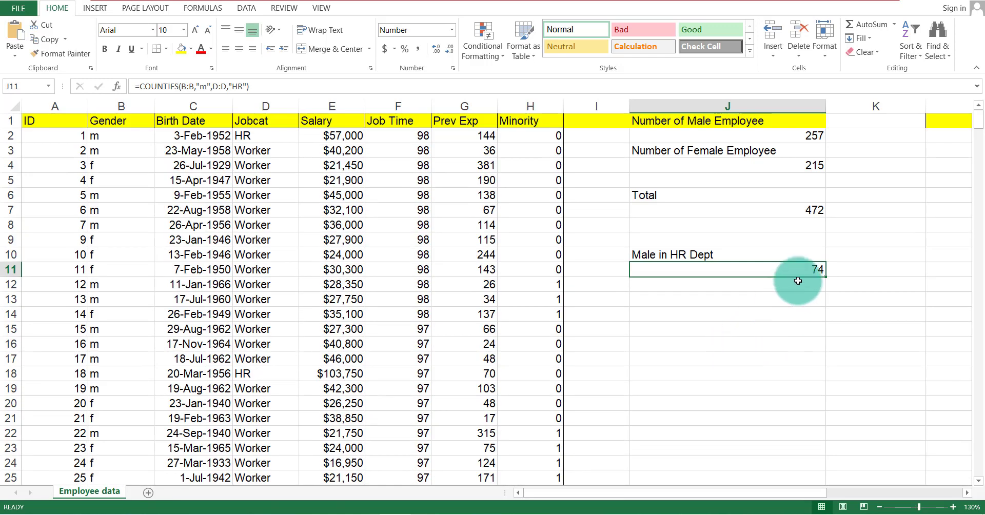
# Step: Enter the label "Female in Worker" in cell J12
pyautogui.click(678, 284)
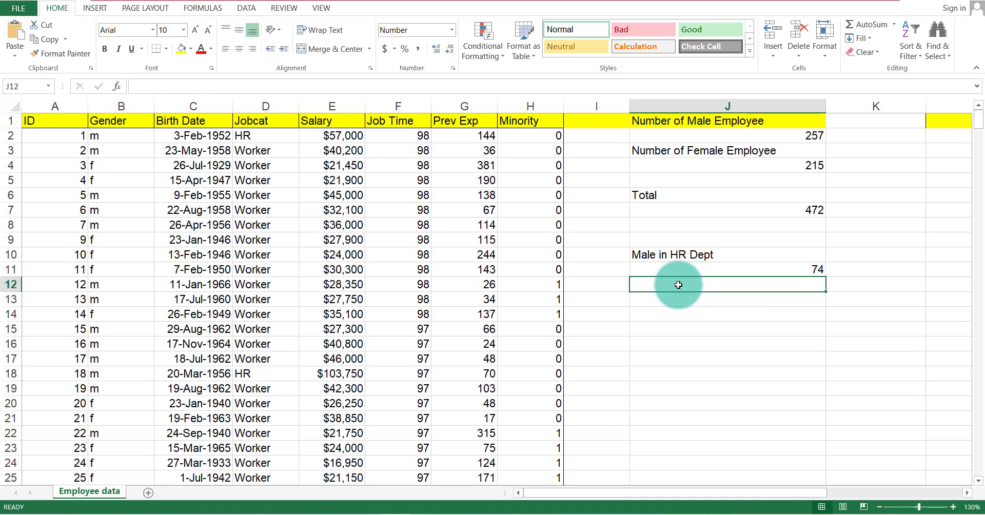
pyautogui.write('Female')
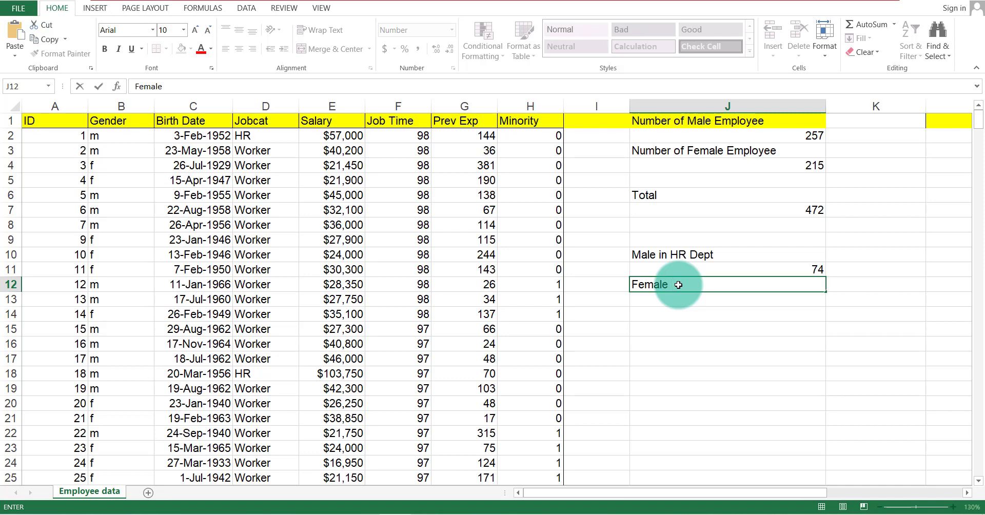
pyautogui.write(' in')
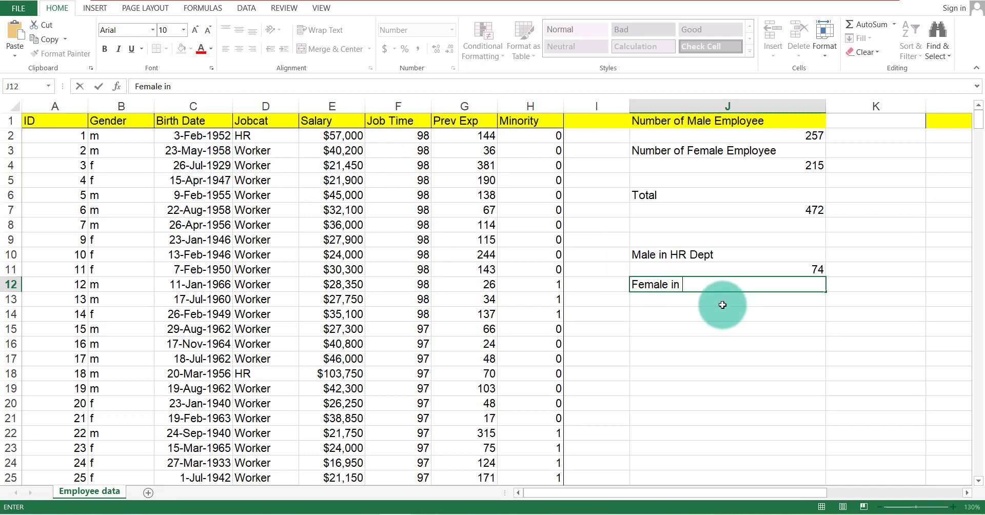
pyautogui.write(' Worker')
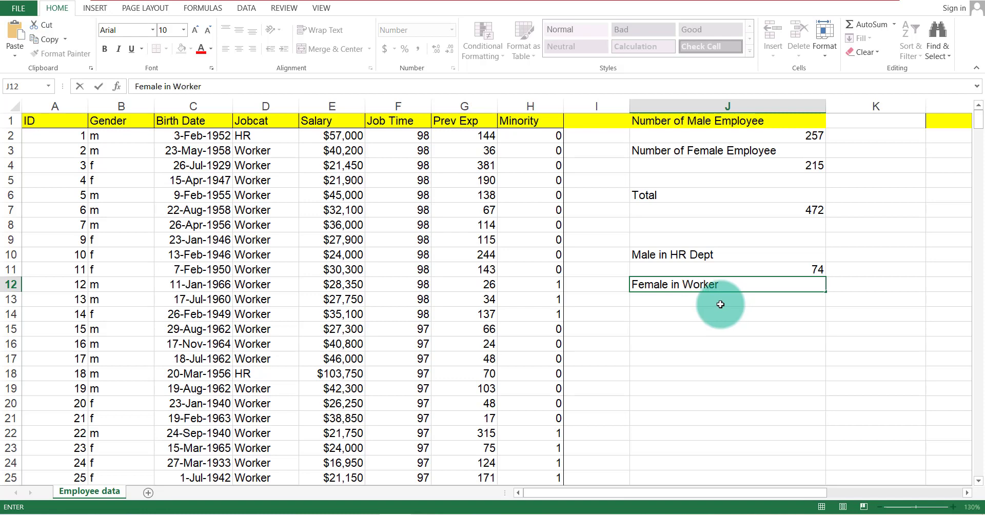
pyautogui.press('Return')
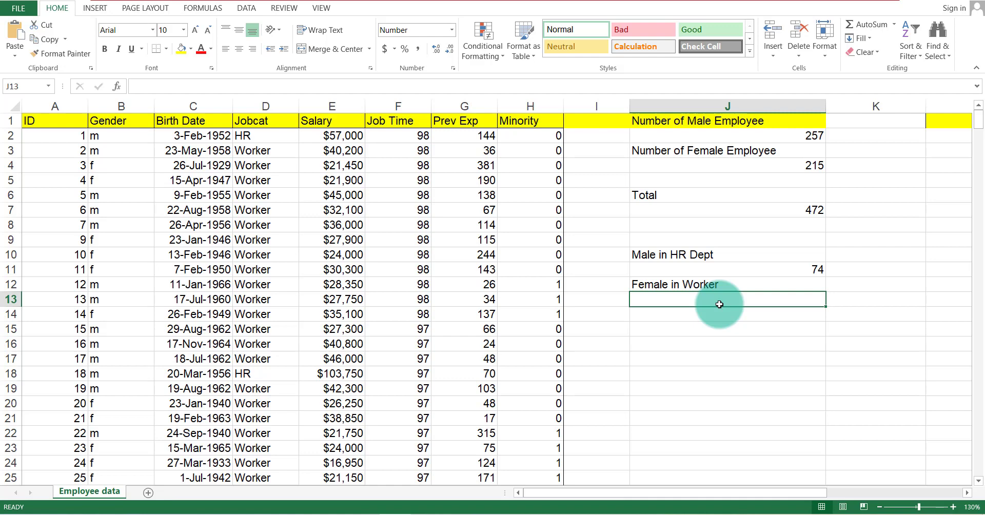
# Step: Begin a COUNTIFS formula in J13 with the whole Gender column, B:B, as first range and "f" as its criterion
pyautogui.write('+')
pyautogui.press('BackSpace')
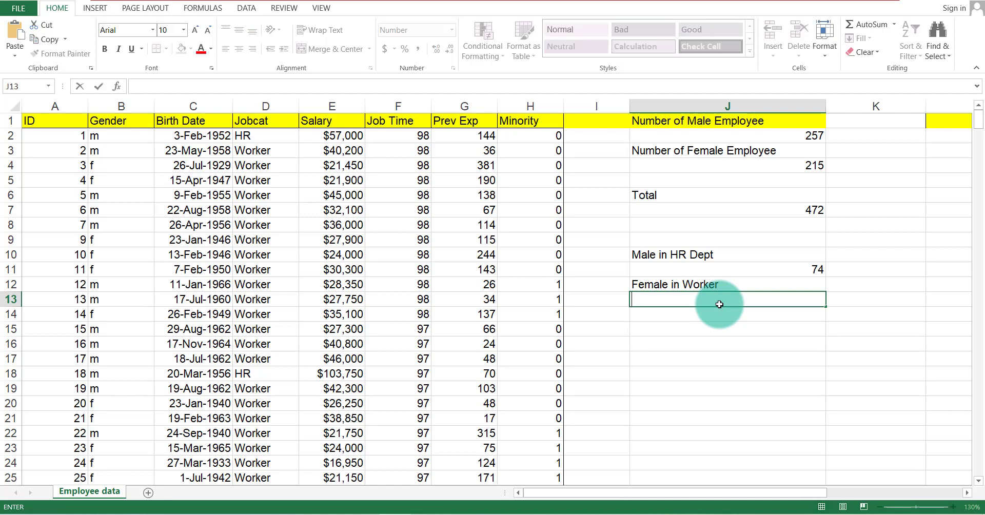
pyautogui.write('=COU')
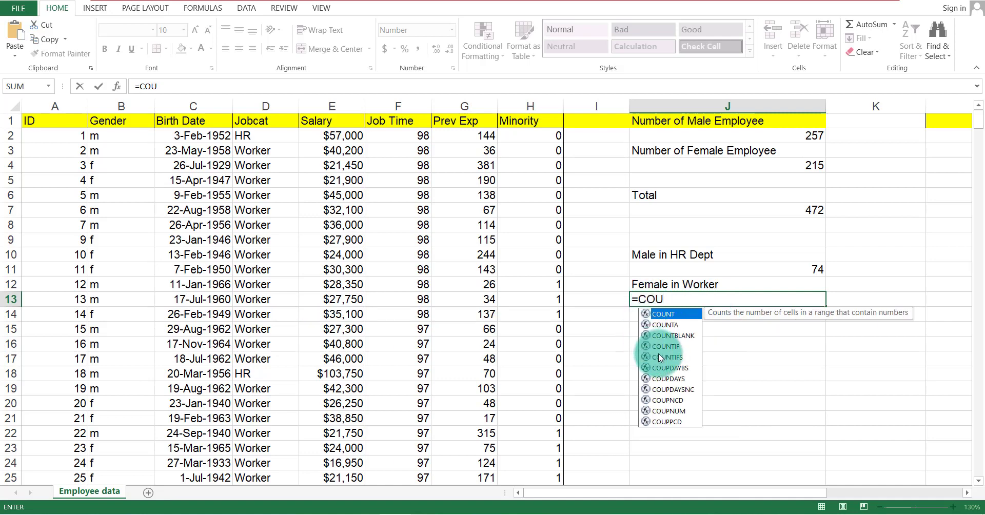
pyautogui.doubleClick(660, 358)
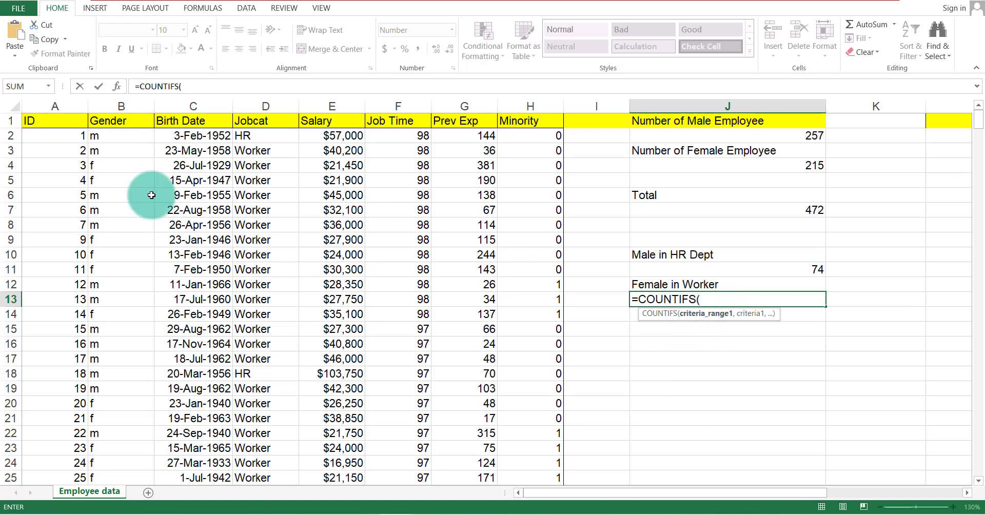
pyautogui.click(121, 106)
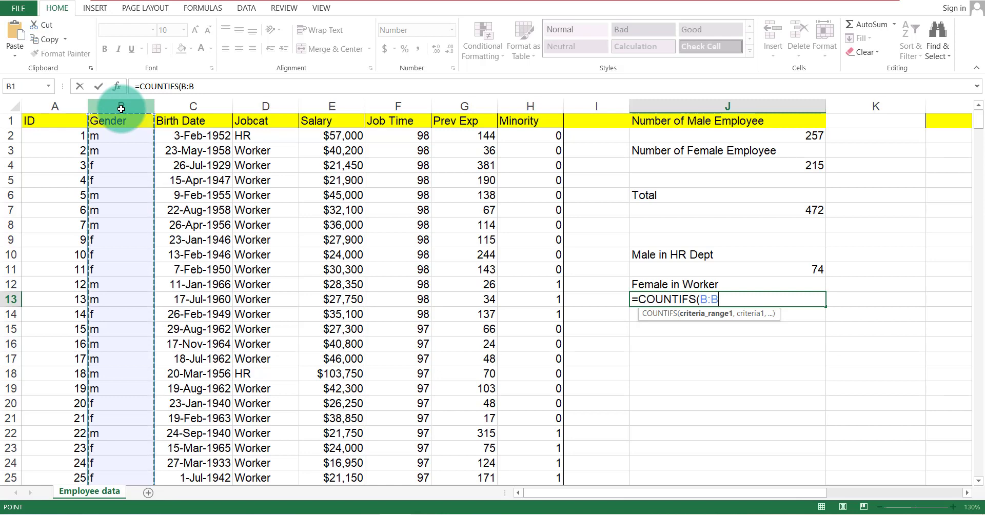
pyautogui.write(',"')
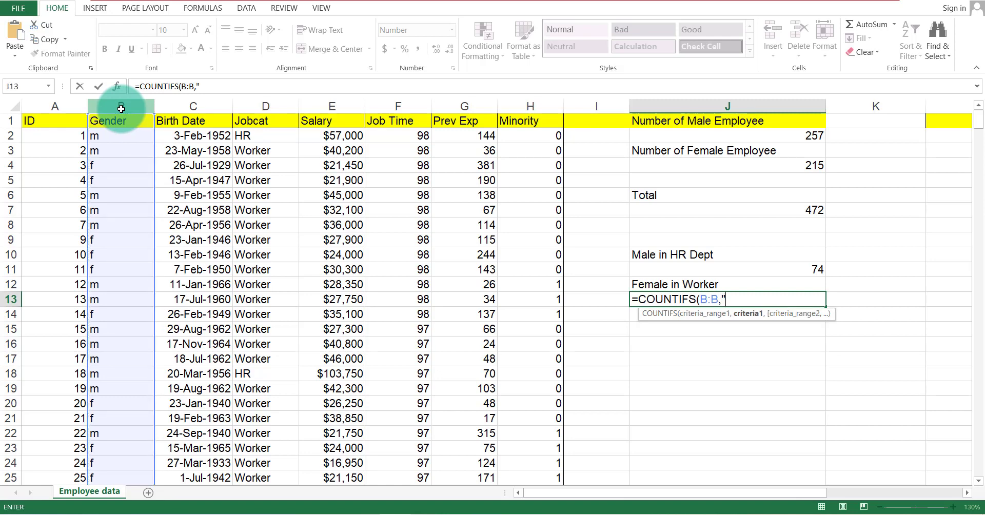
pyautogui.write('f",')
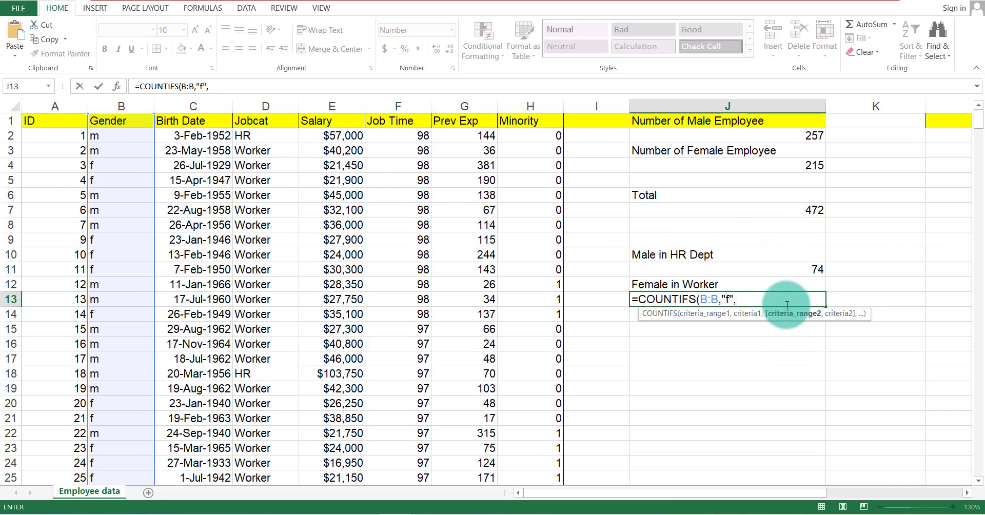
# Step: Complete the COUNTIFS formula in J13 with Jobcat column D:D matching "Worker" and Minority column H:H matching "0"
pyautogui.click(265, 107)
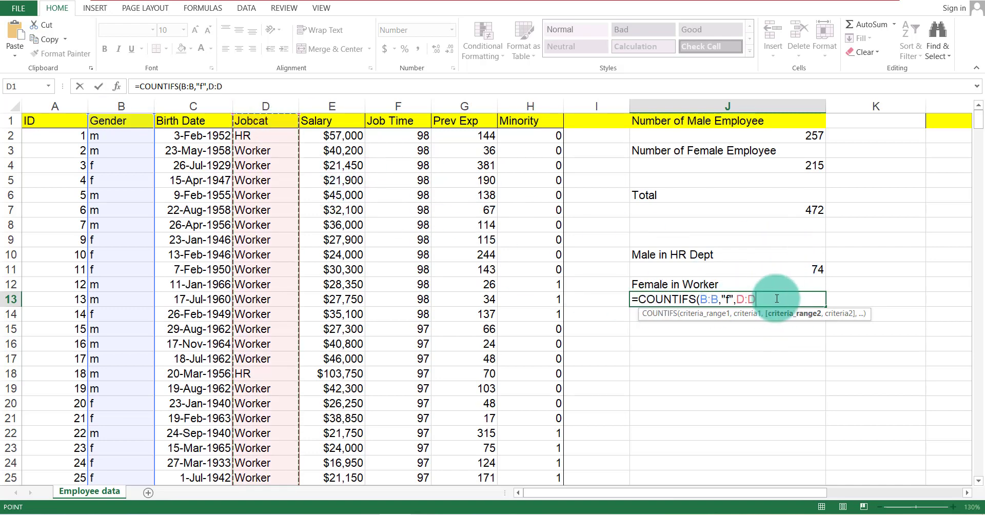
pyautogui.write(',')
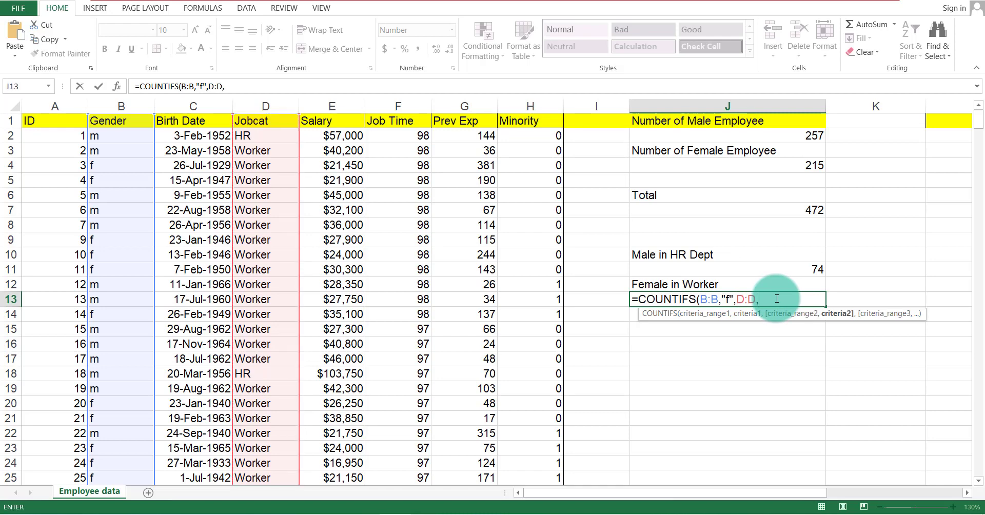
pyautogui.write('"Worker')
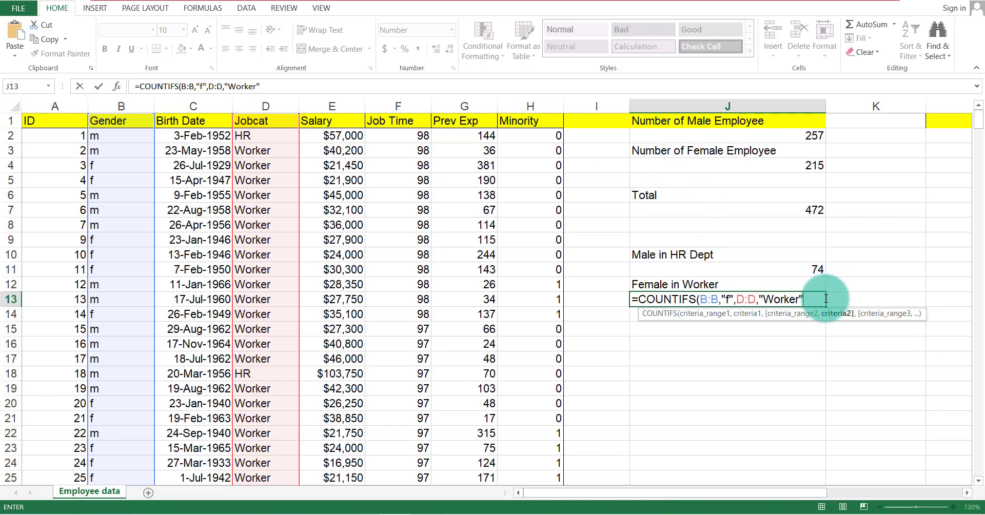
pyautogui.write(',')
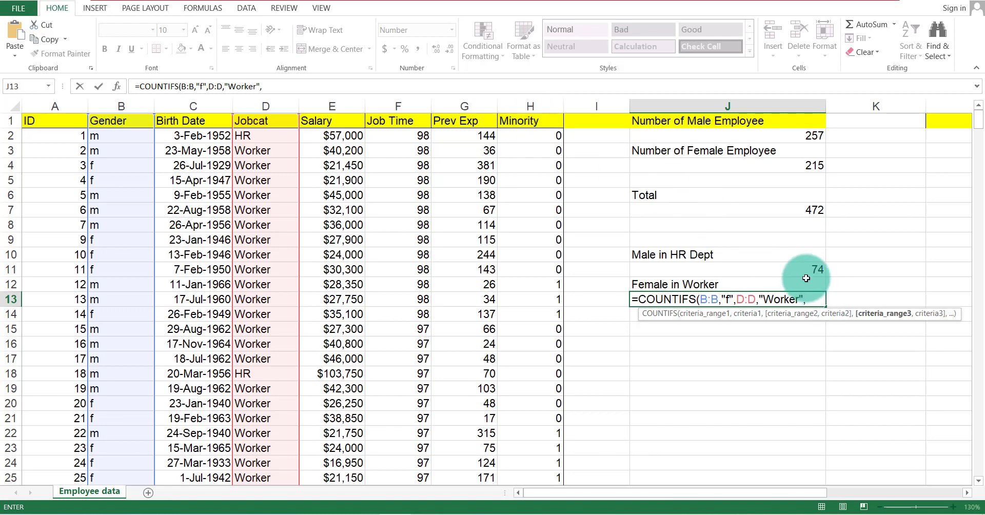
pyautogui.click(530, 106)
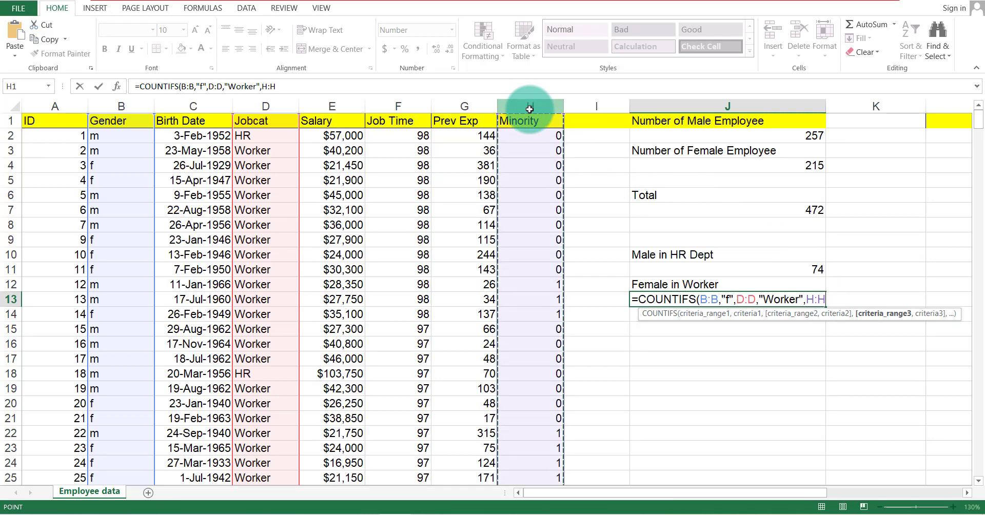
pyautogui.write(',')
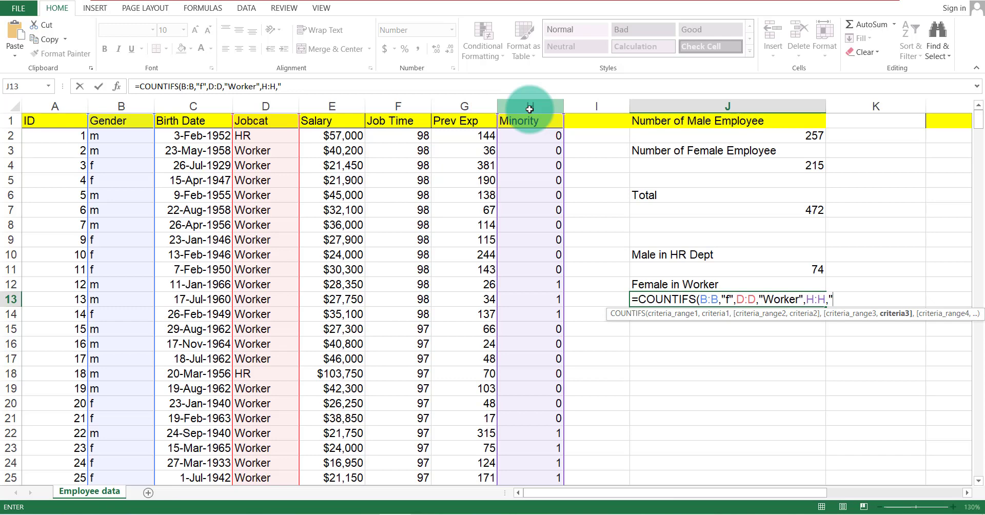
pyautogui.write('"0")')
pyautogui.press('Return')
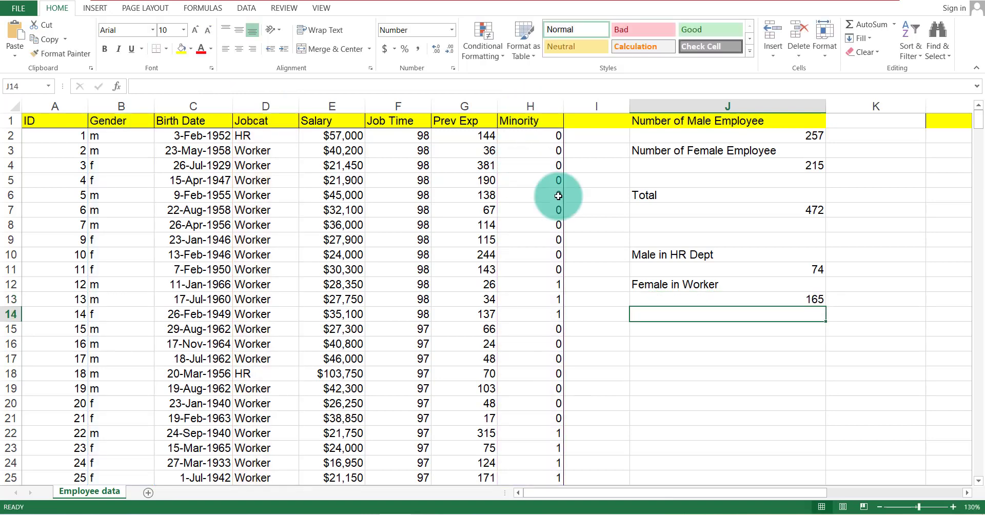
pyautogui.click(707, 299)
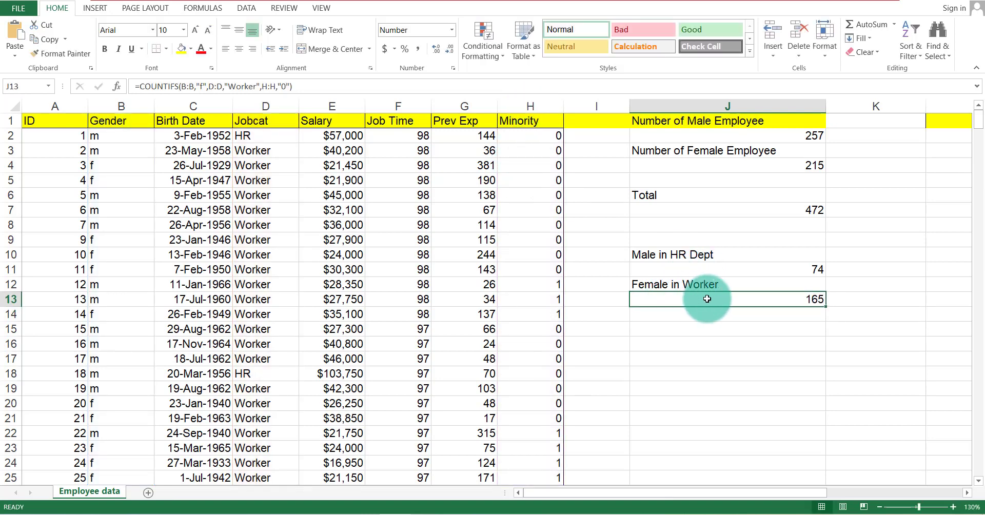
# Step: Extend the label in J12 to read "Female in Worker Non Minority"
pyautogui.click(734, 285)
pyautogui.doubleClick(735, 284)
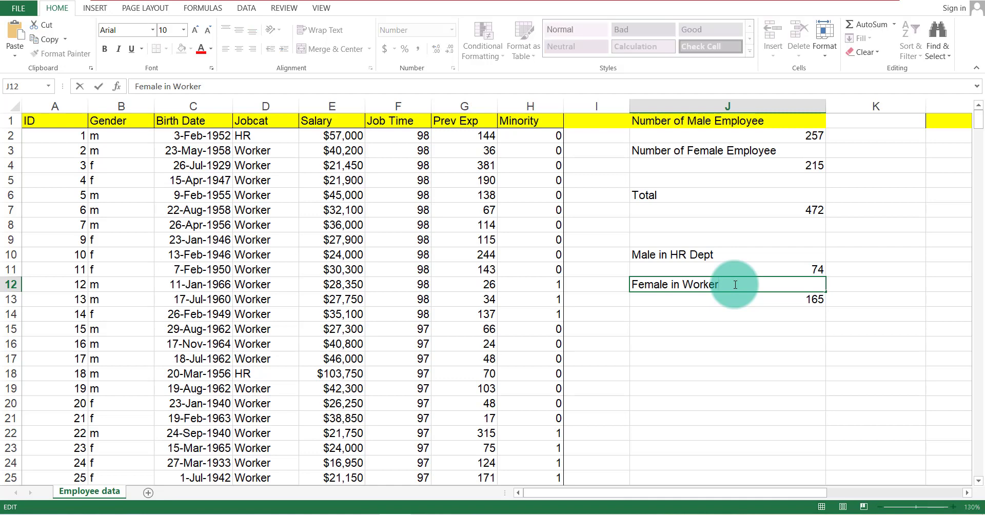
pyautogui.write('Non Minority')
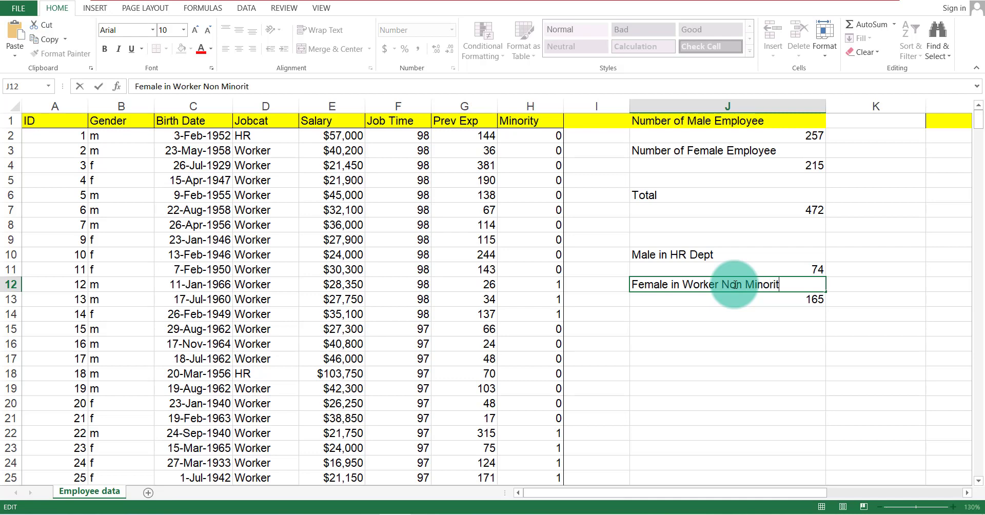
pyautogui.click(788, 299)
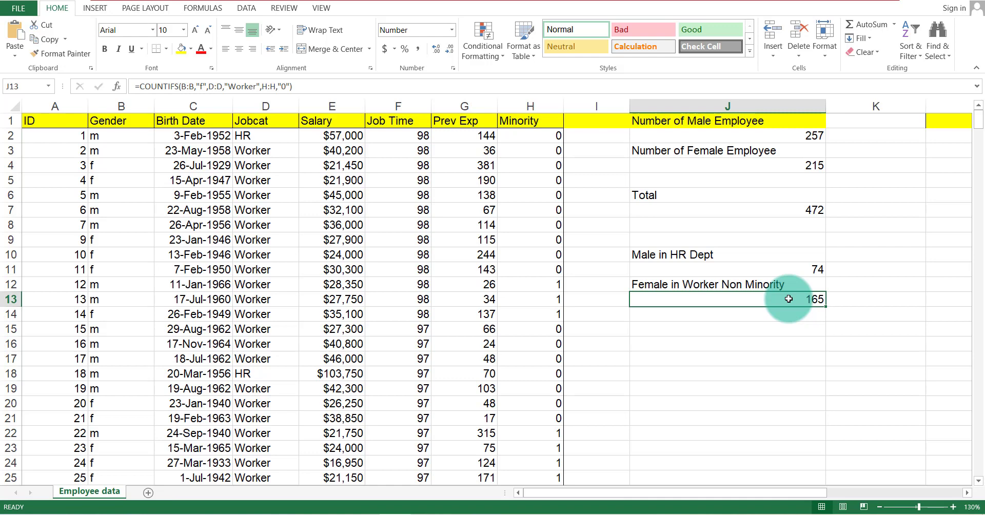
# Step: Review the Salary column and enter the label "Average Salary of HR" in cell J16
pyautogui.click(654, 329)
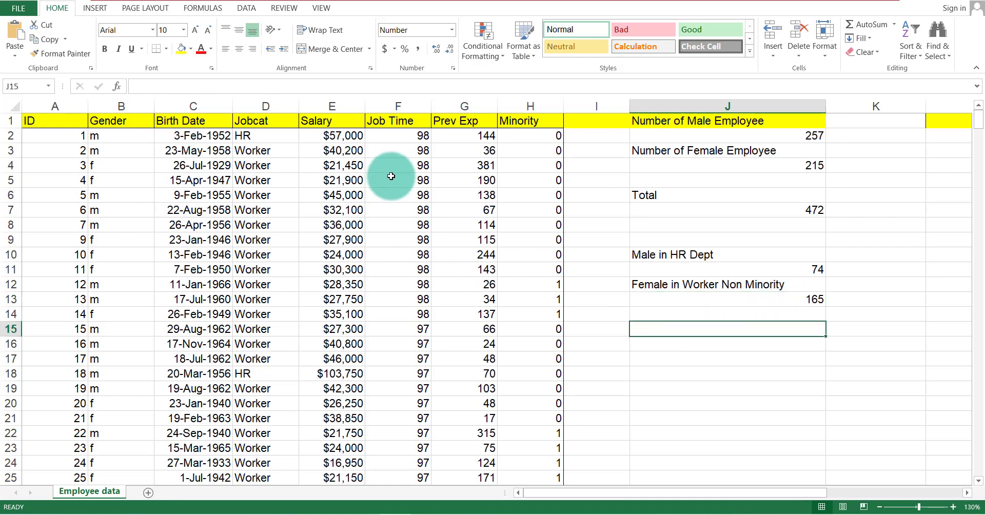
pyautogui.click(328, 124)
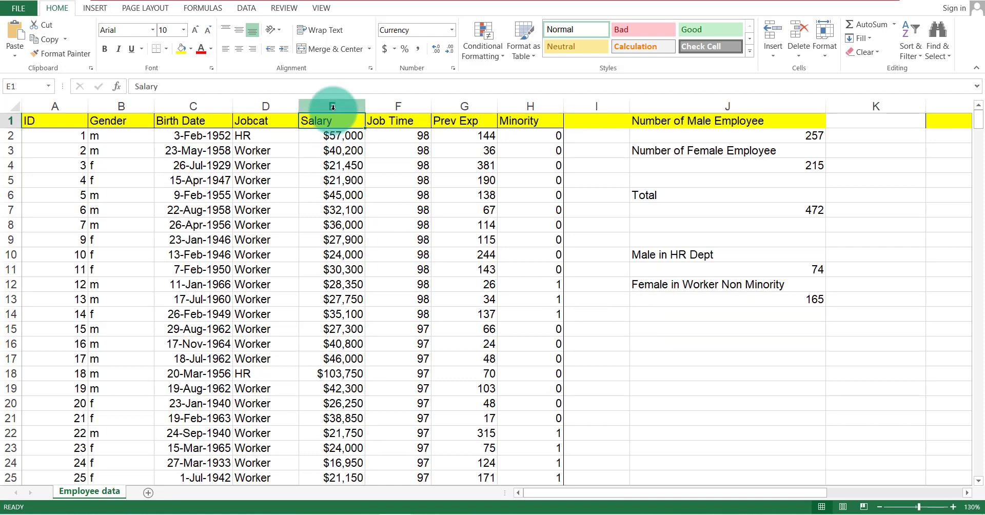
pyautogui.click(332, 106)
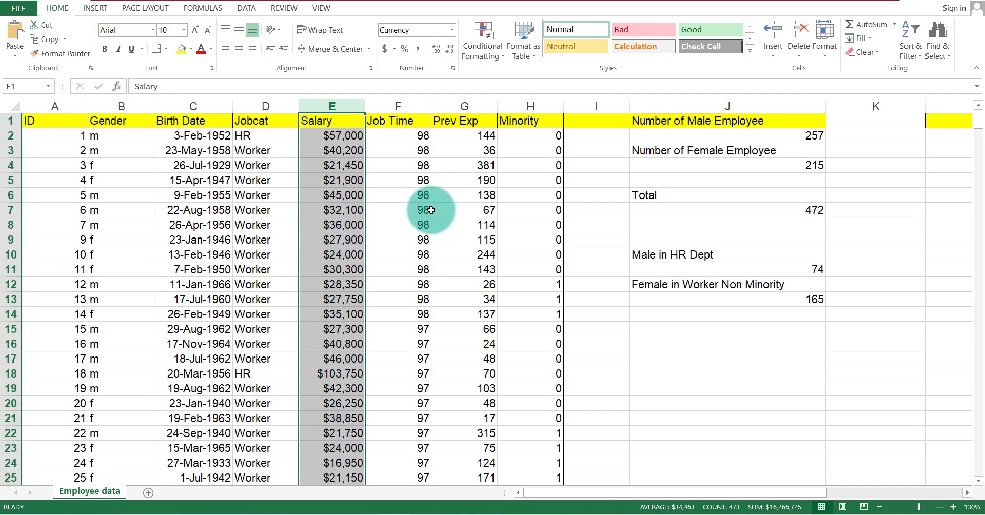
pyautogui.click(665, 347)
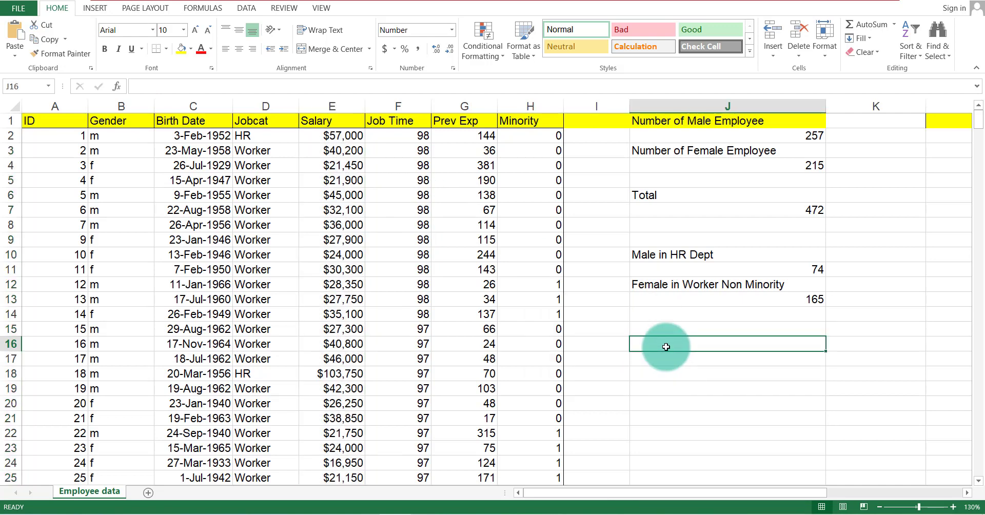
pyautogui.write('Avera')
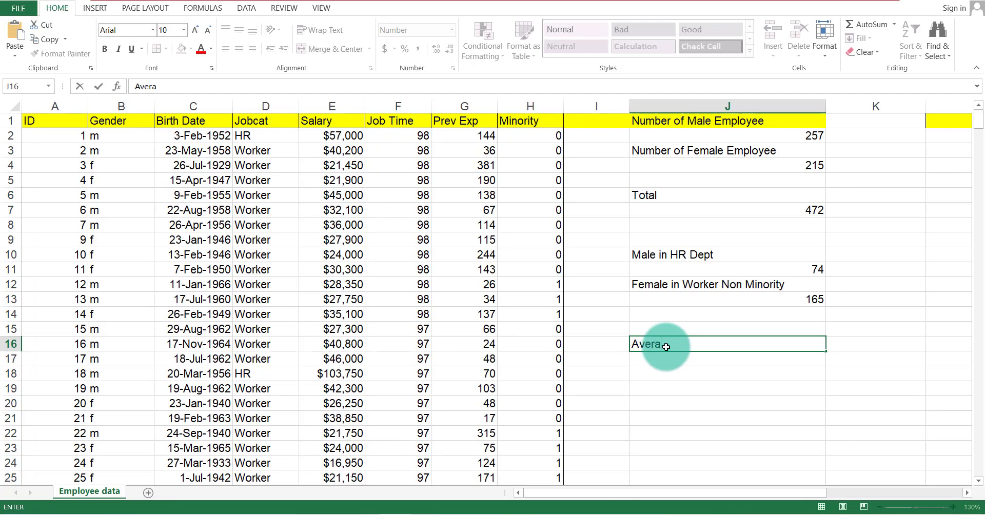
pyautogui.write('ge Salary of HR')
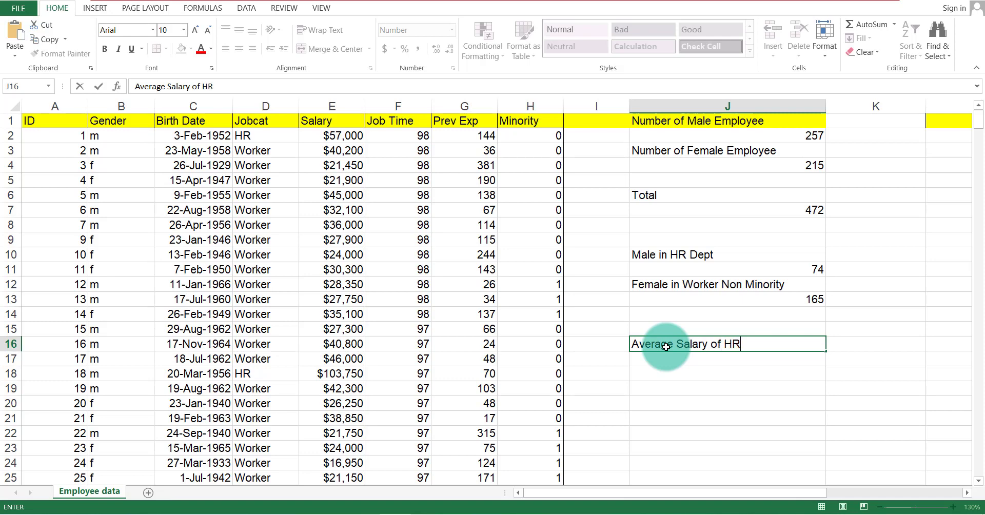
pyautogui.click(707, 362)
pyautogui.scroll(-1, 707, 361)
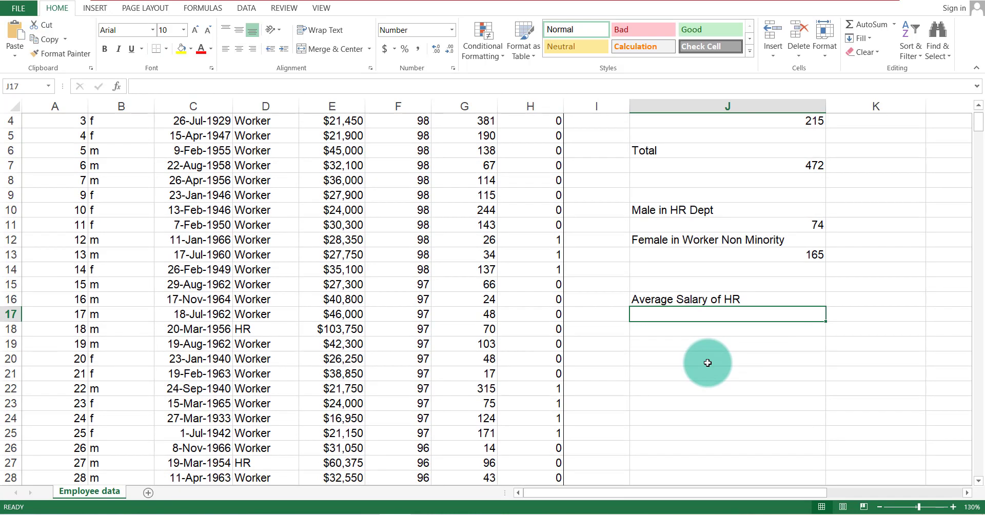
pyautogui.write('=')
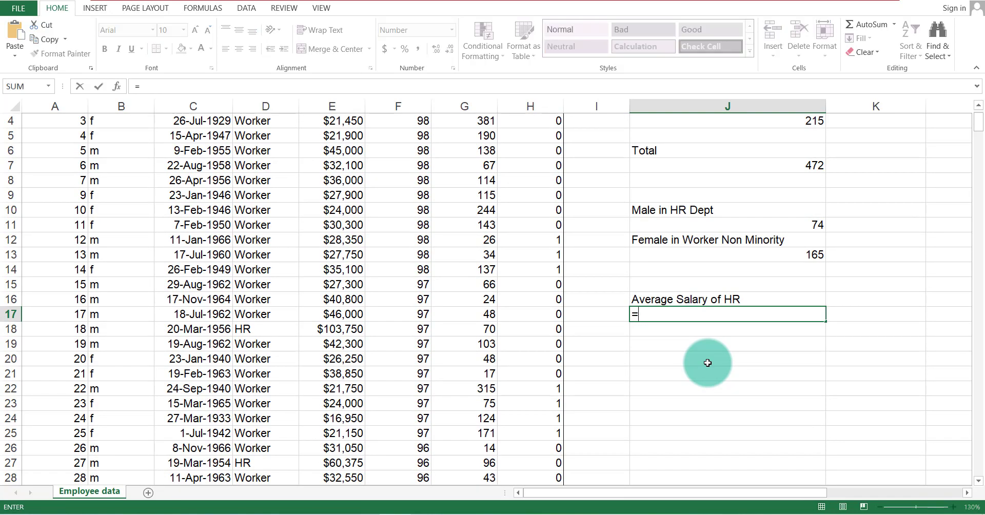
pyautogui.write('Ave')
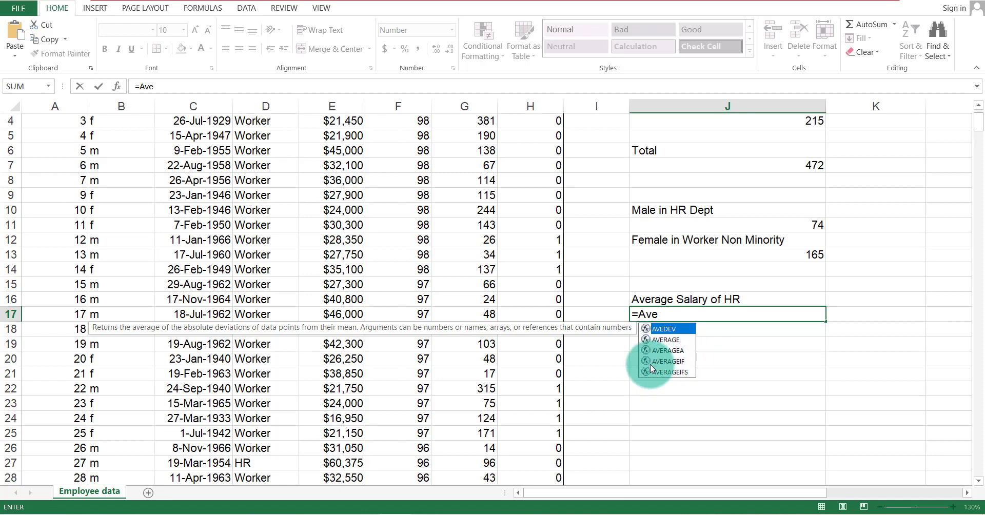
pyautogui.click(677, 361)
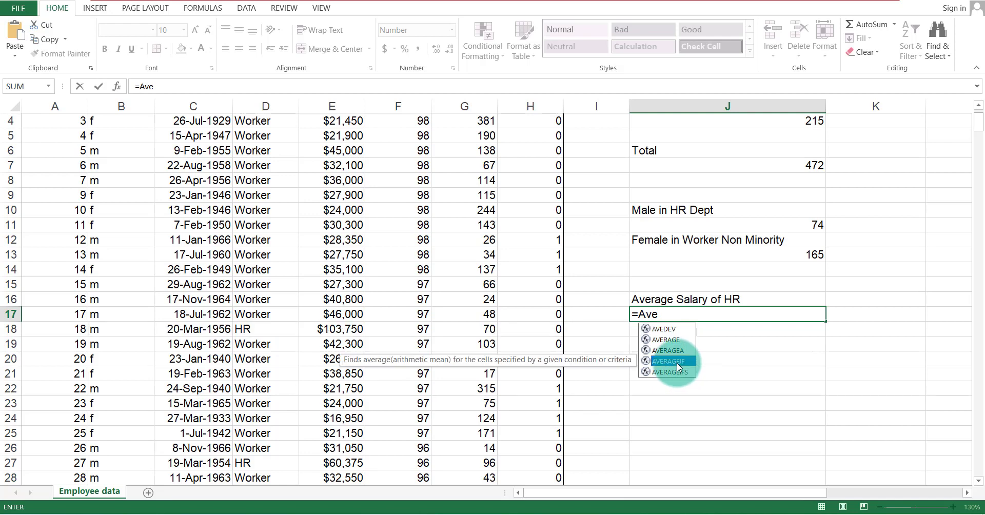
pyautogui.doubleClick(676, 361)
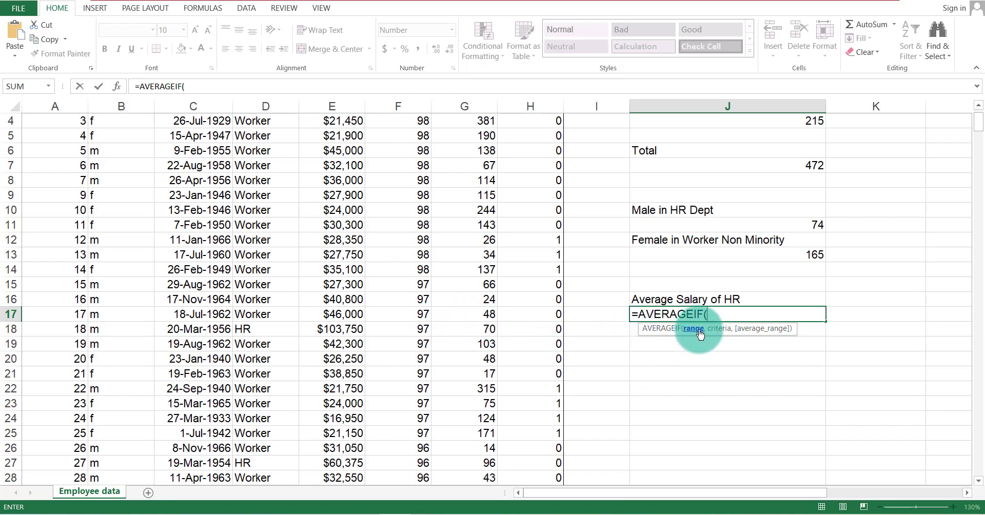
pyautogui.scroll(1, 416, 309)
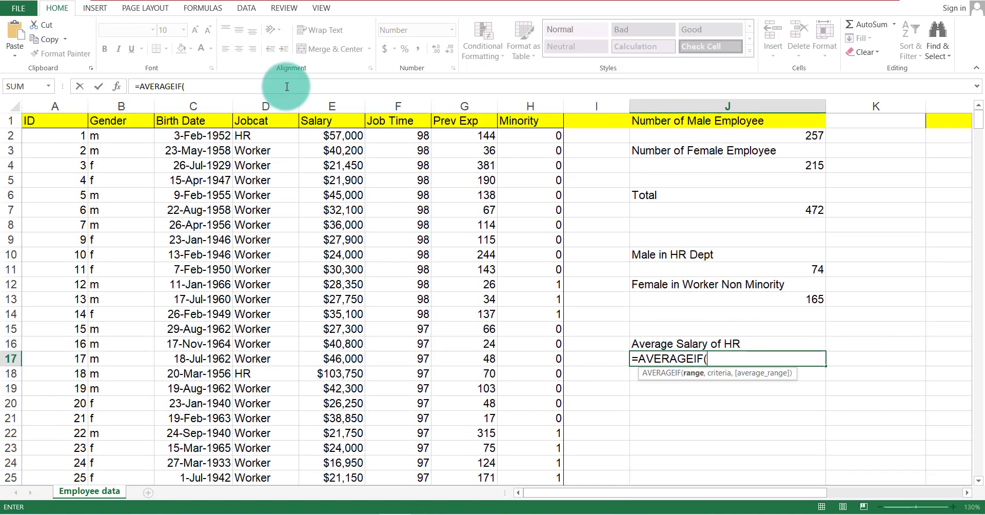
pyautogui.click(339, 105)
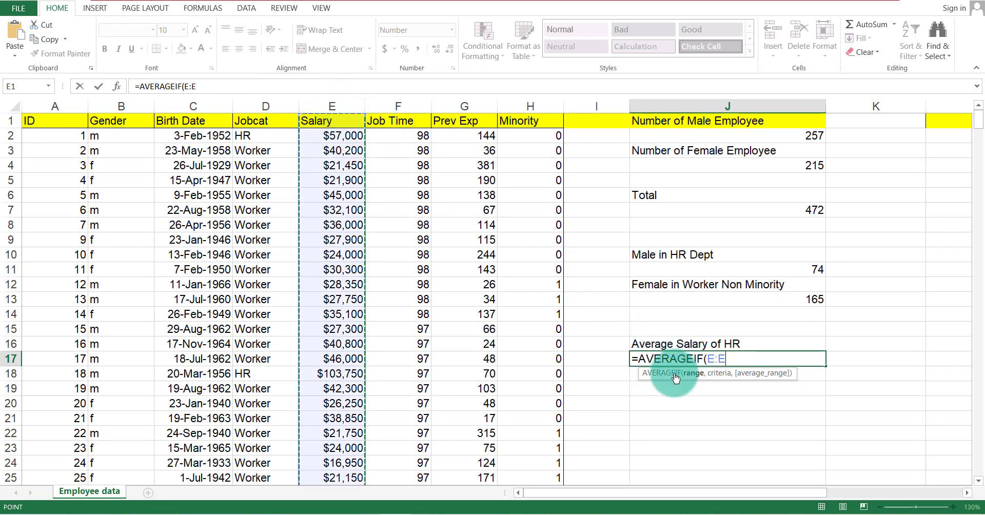
pyautogui.write(',')
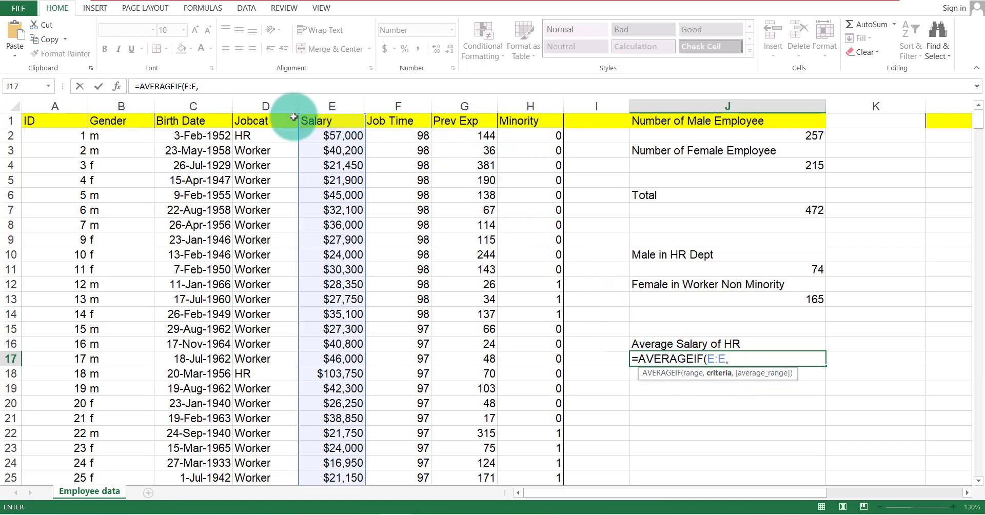
pyautogui.click(260, 107)
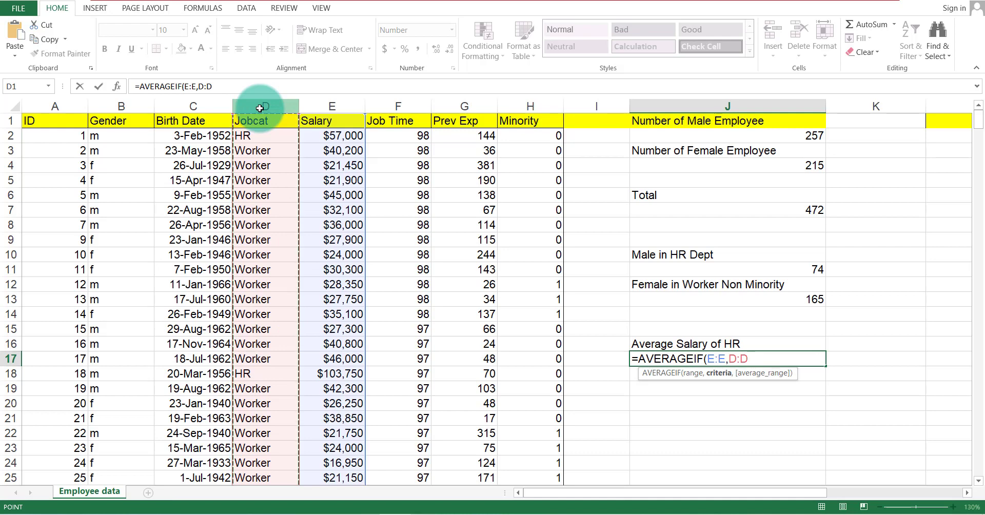
pyautogui.write(',')
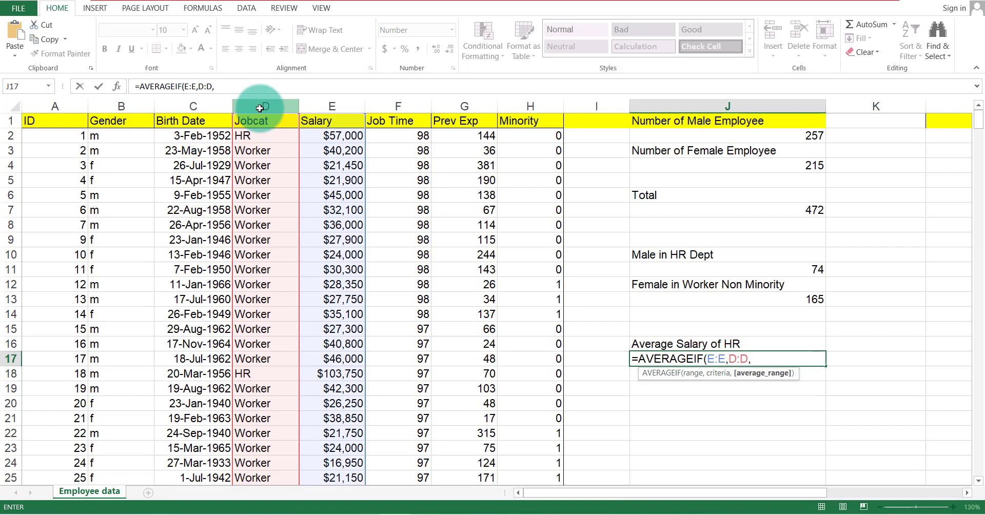
pyautogui.write('"')
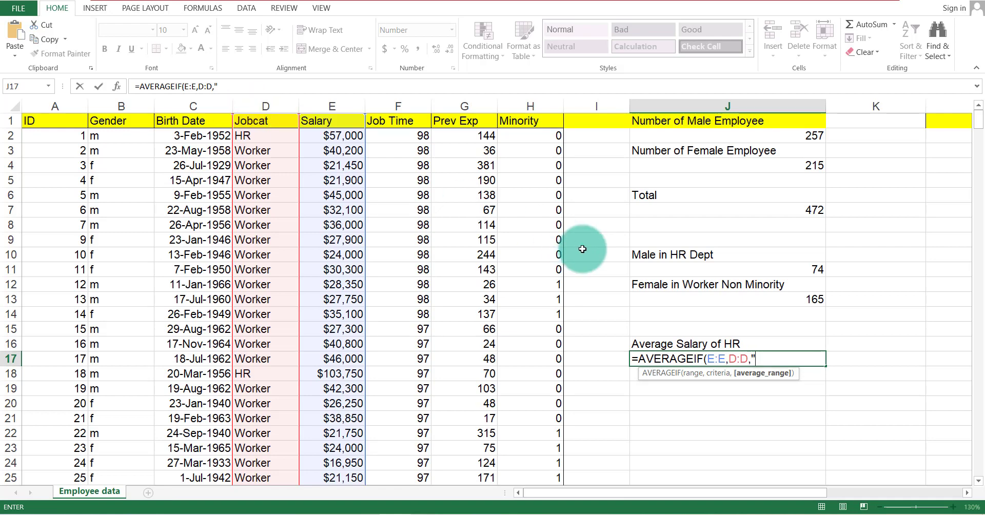
pyautogui.write('HR"')
pyautogui.press('Return')
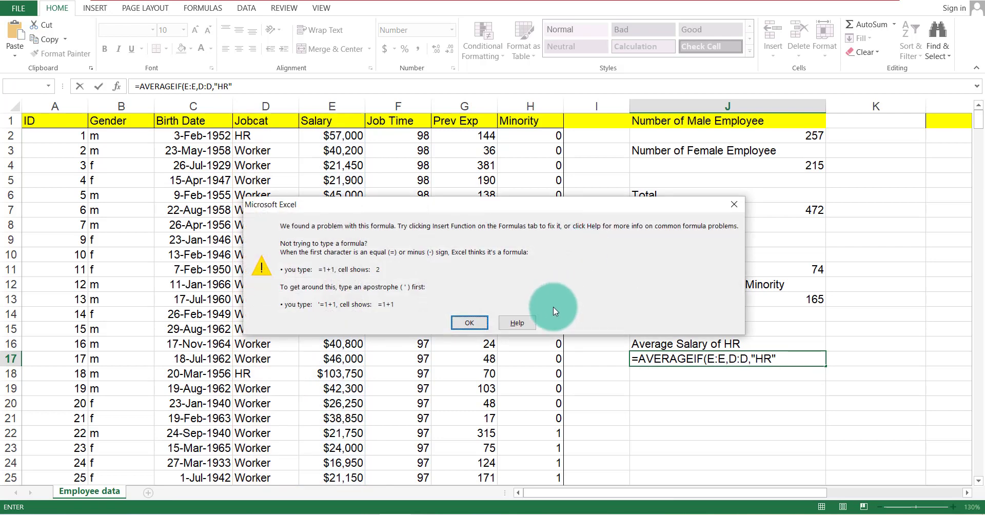
pyautogui.click(470, 322)
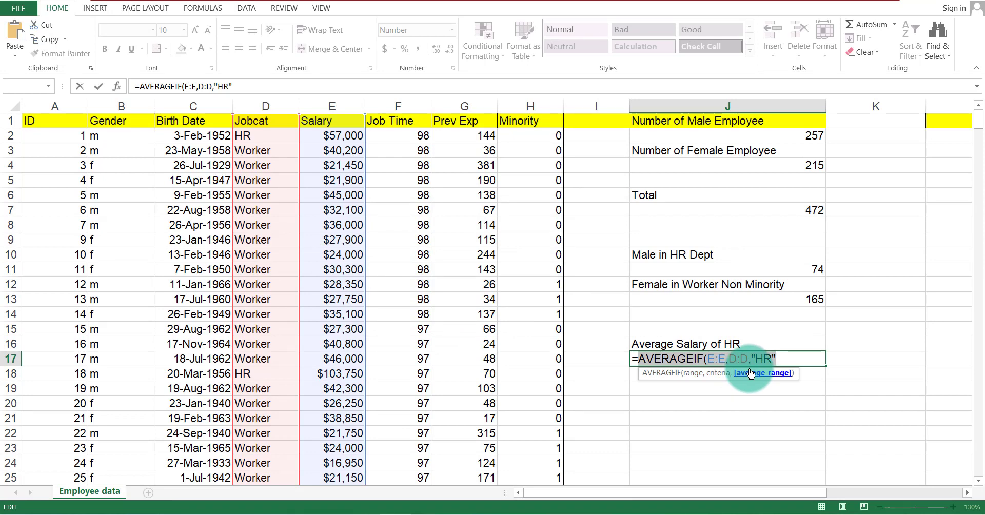
pyautogui.press('Escape')
# Step: Enter an AVERAGEIF formula in J17 that averages Salary column E:E where Jobcat column D:D matches "HR"
pyautogui.click(660, 356)
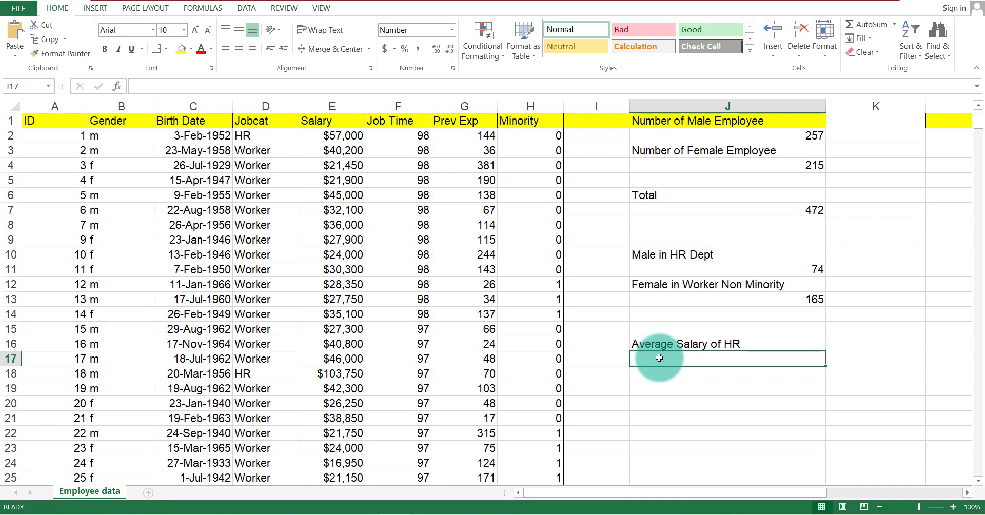
pyautogui.write('=')
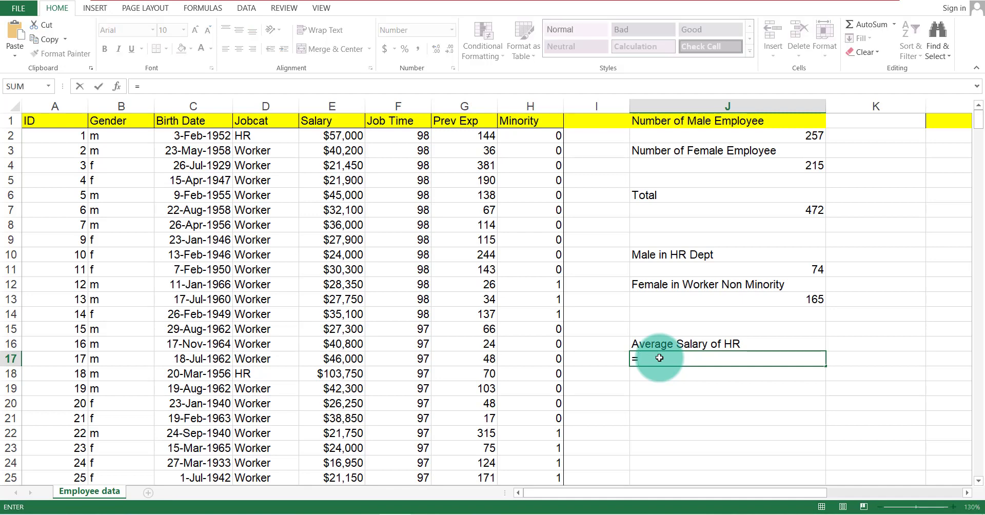
pyautogui.write('Ave')
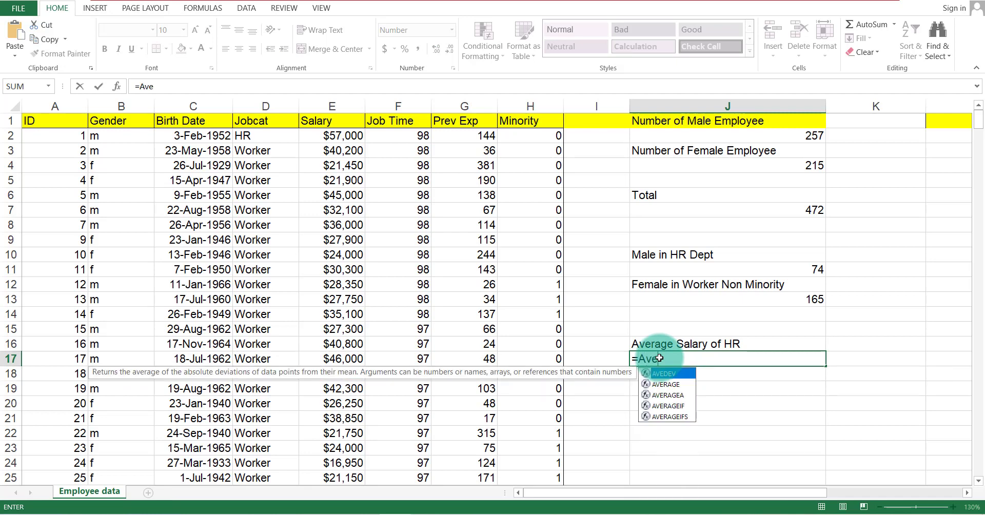
pyautogui.click(660, 406)
pyautogui.doubleClick(660, 407)
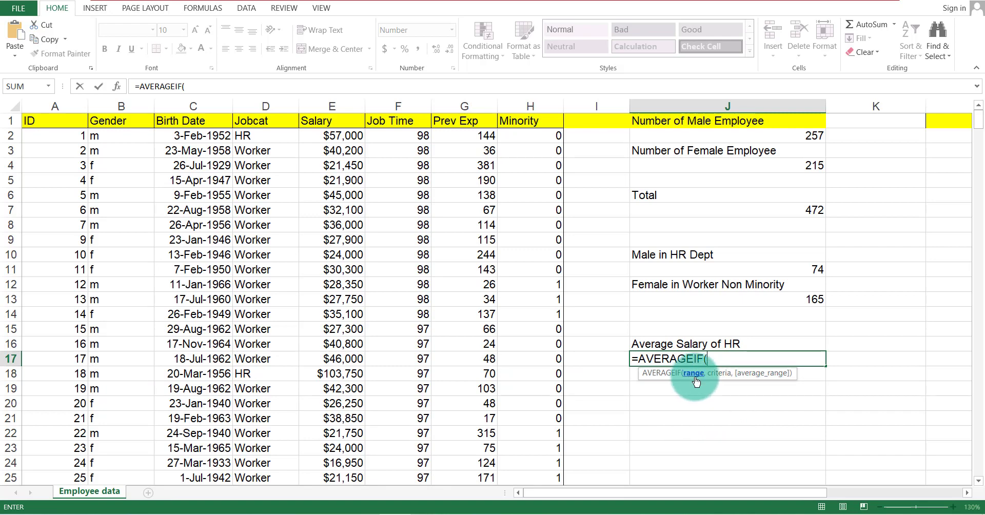
pyautogui.click(254, 106)
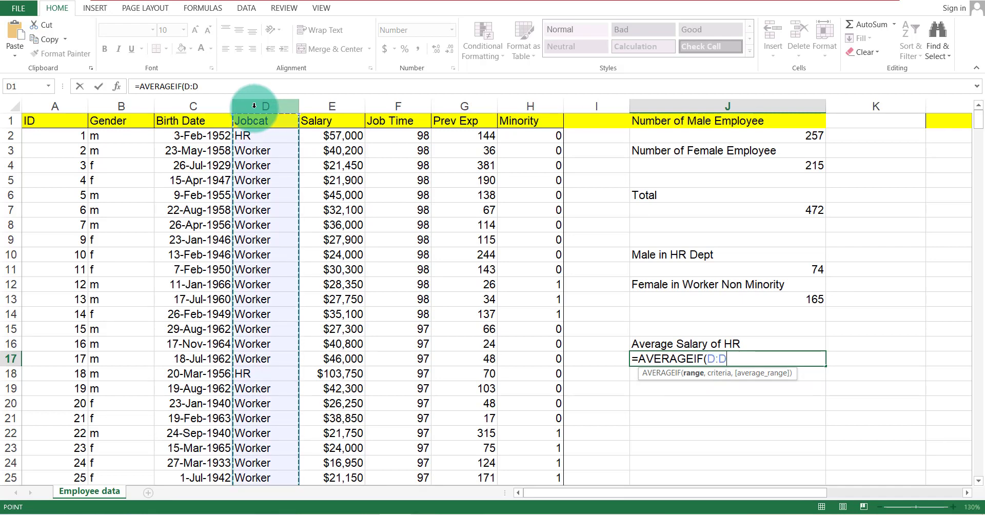
pyautogui.write(',')
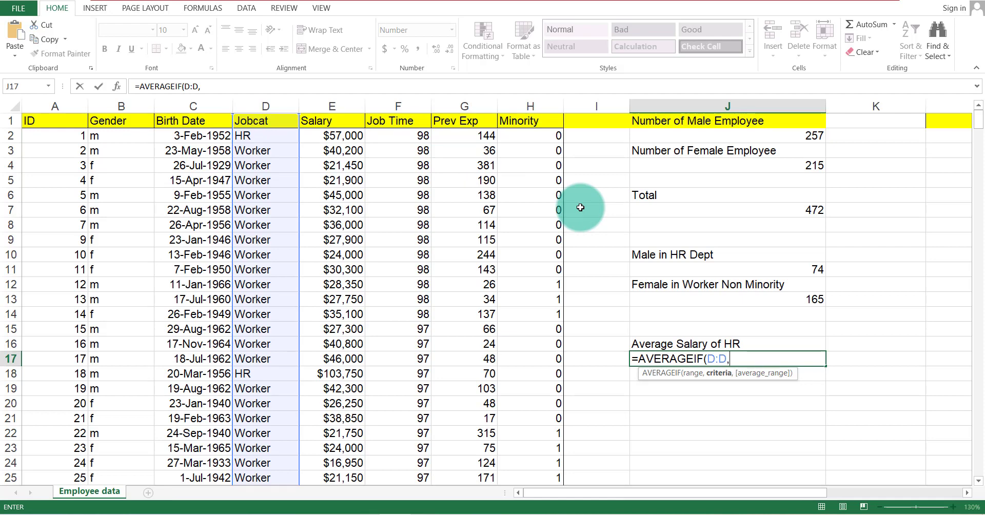
pyautogui.write('"HR"')
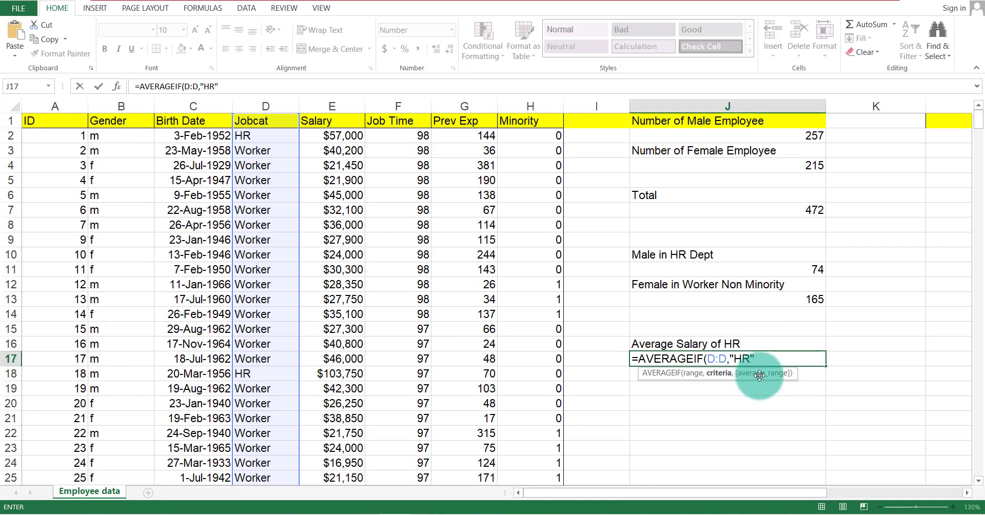
pyautogui.write(',')
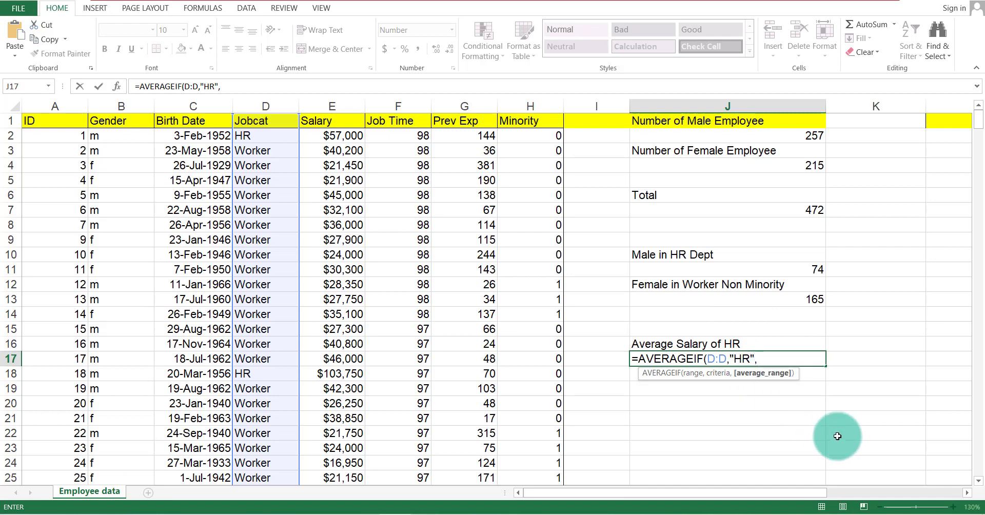
pyautogui.click(337, 107)
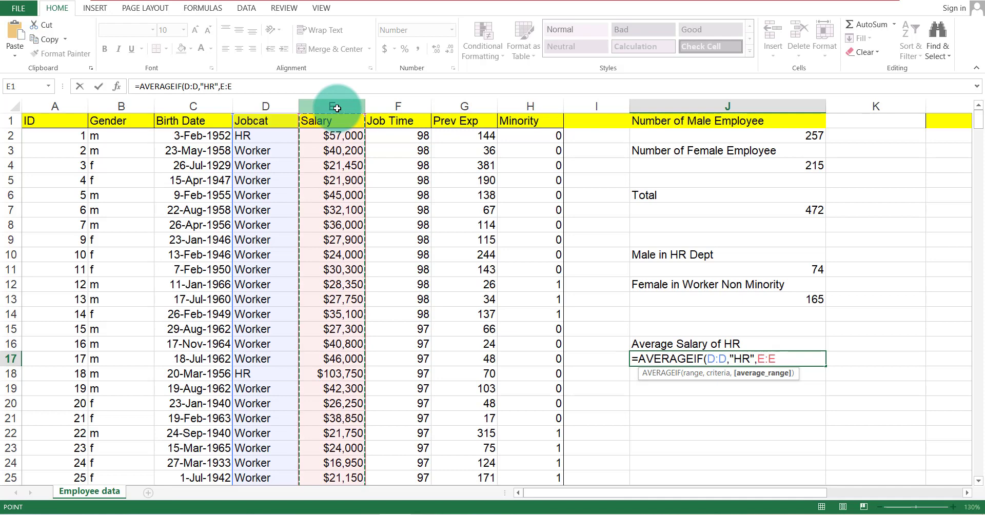
pyautogui.press('Return')
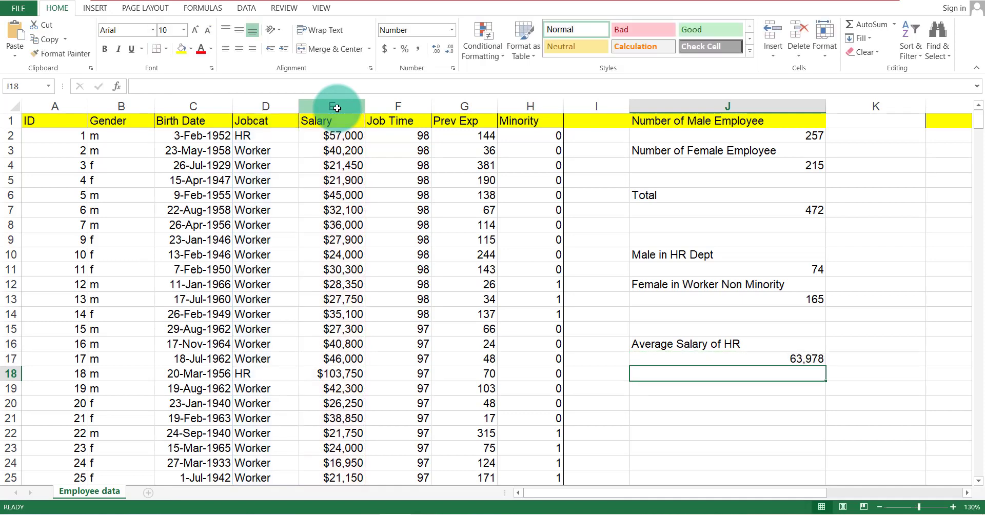
pyautogui.click(773, 358)
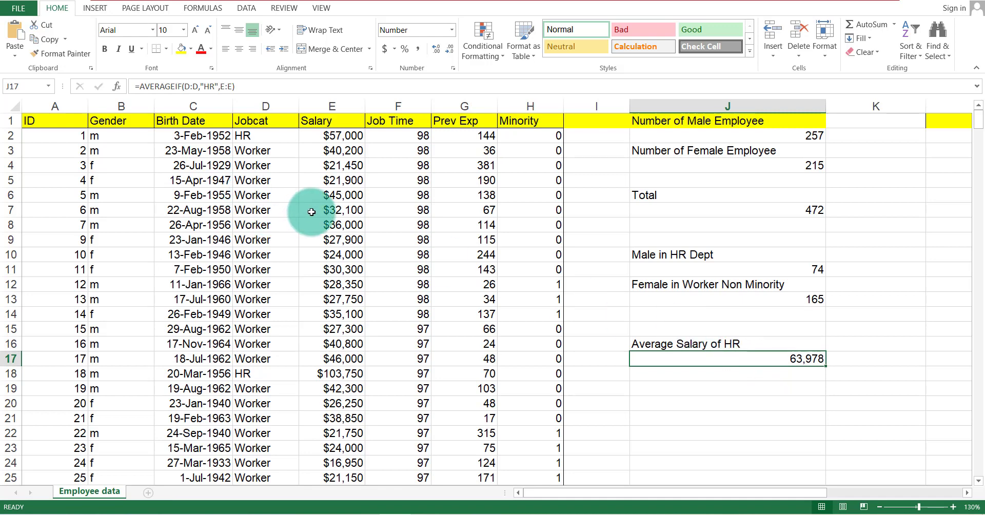
# Step: Enter the label "Average Salary of Male in HR" in cell J19
pyautogui.click(664, 391)
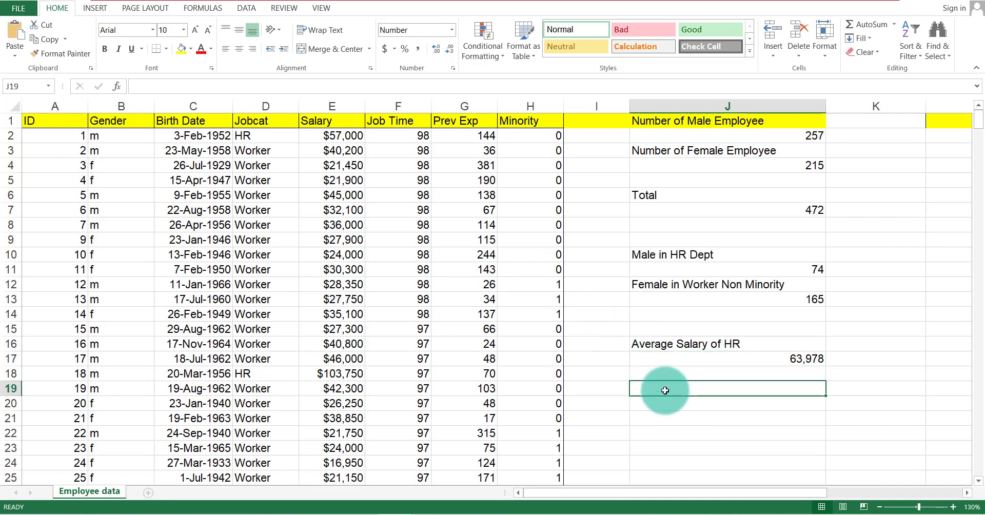
pyautogui.write('Ava')
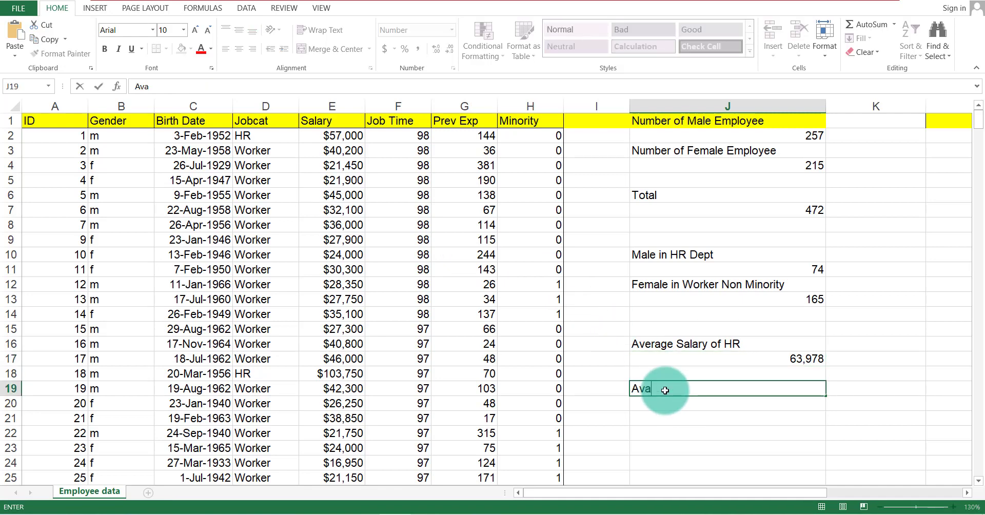
pyautogui.write('r')
pyautogui.press('BackSpace')
pyautogui.press('BackSpace')
pyautogui.write('erage of')
pyautogui.press('BackSpace')
pyautogui.press('BackSpace')
pyautogui.write('Salary')
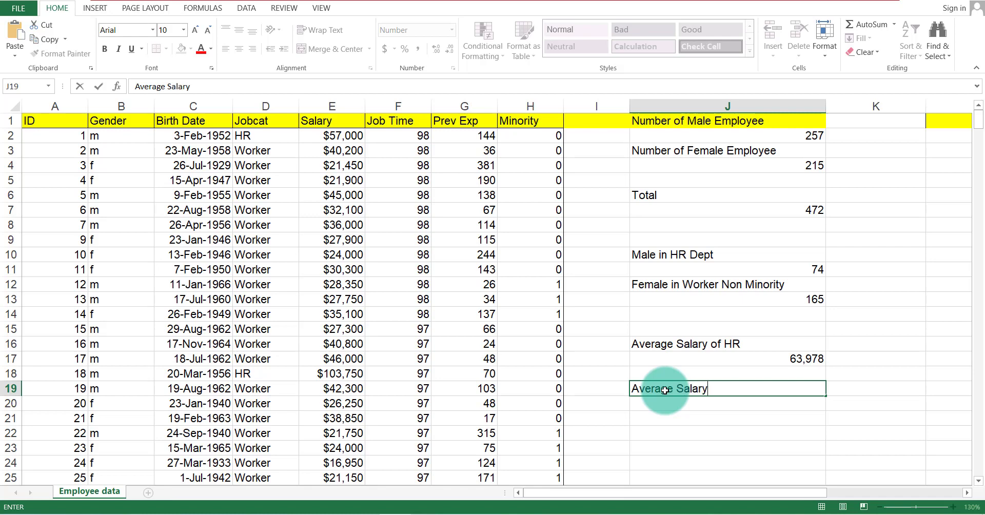
pyautogui.write(' of Male in ')
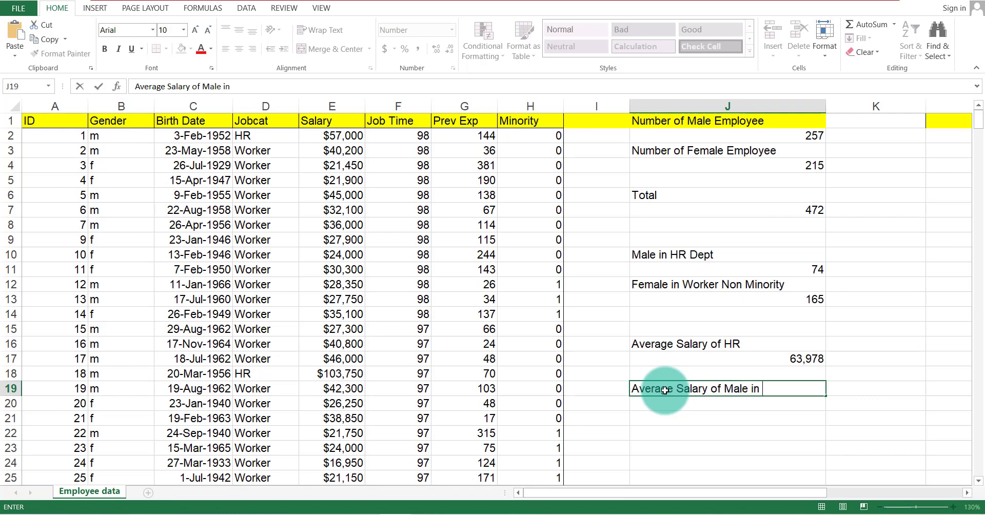
pyautogui.write('HR')
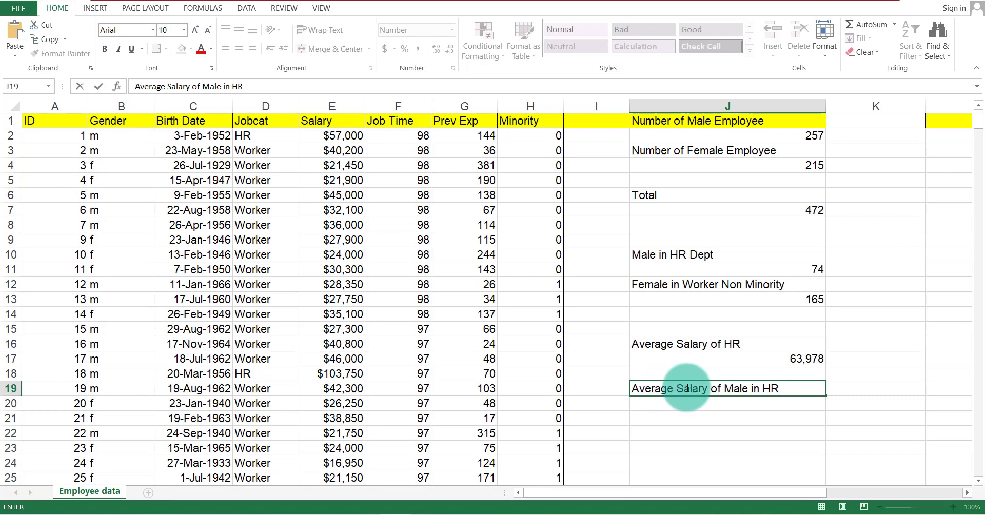
pyautogui.click(734, 388)
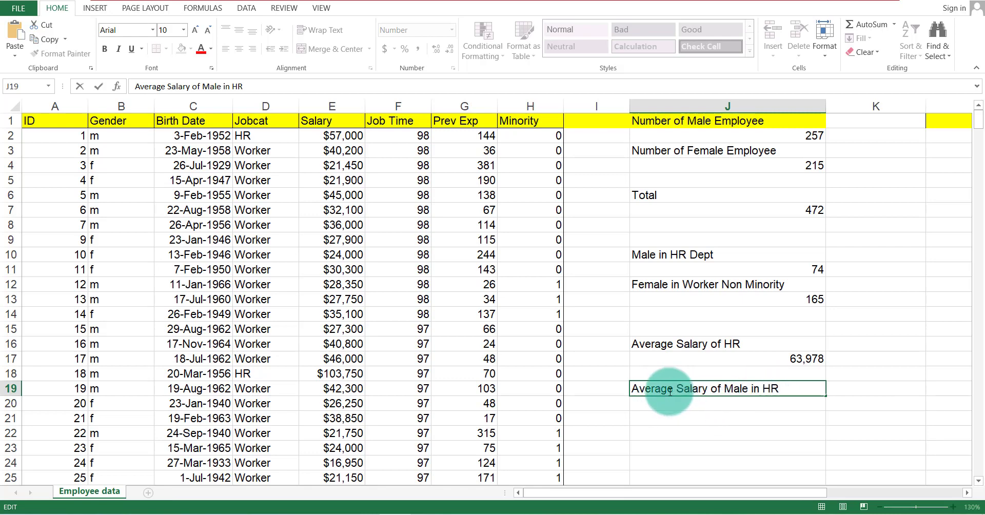
# Step: Start an AVERAGEIFS formula in J20 with Salary column E:E as the average range
pyautogui.click(642, 406)
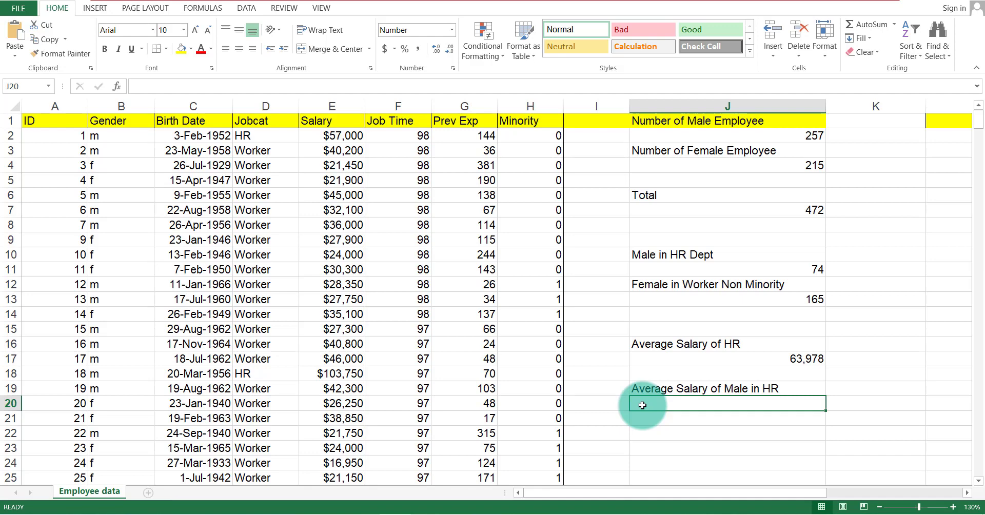
pyautogui.write('=')
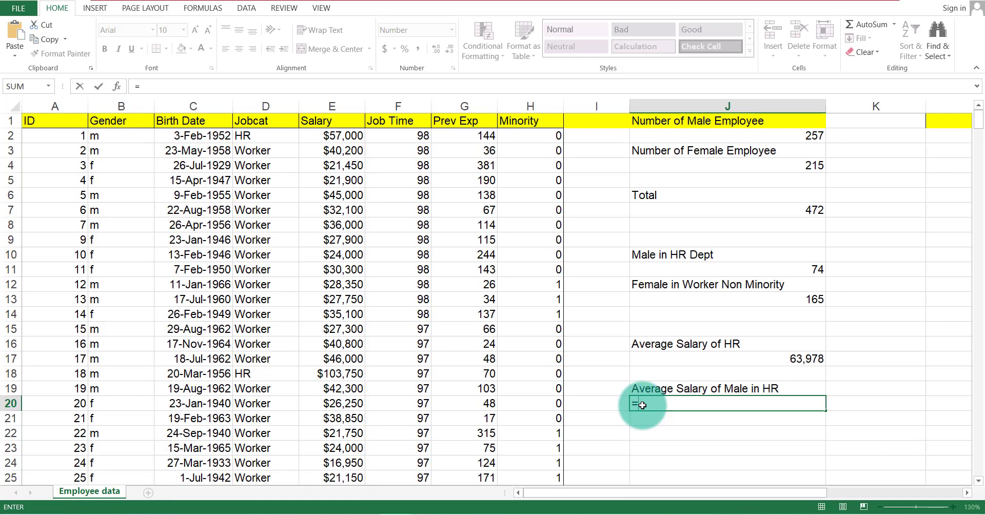
pyautogui.write('Ave')
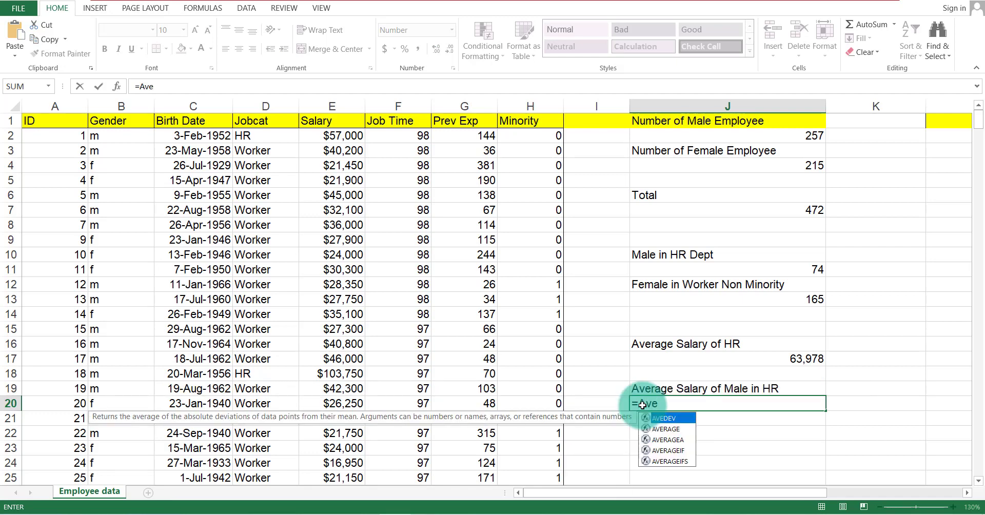
pyautogui.doubleClick(667, 461)
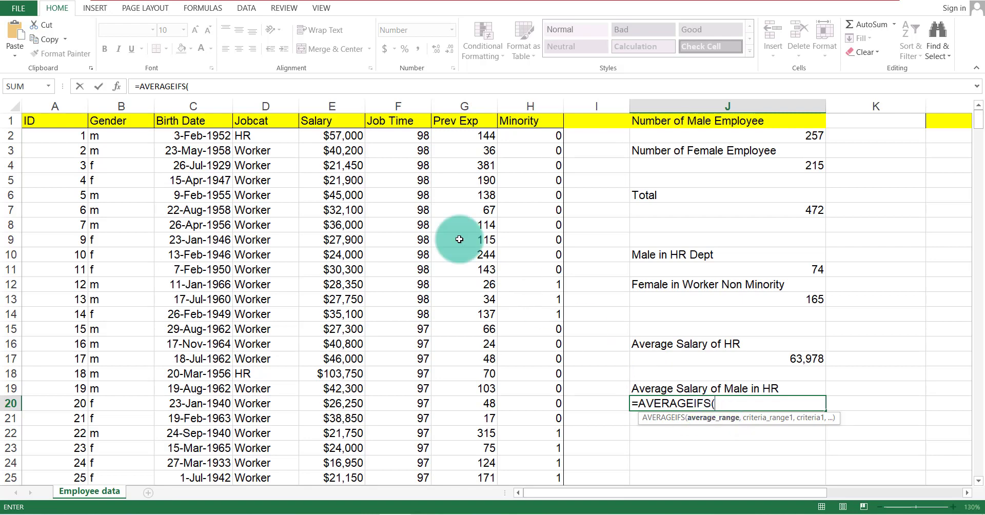
pyautogui.click(333, 105)
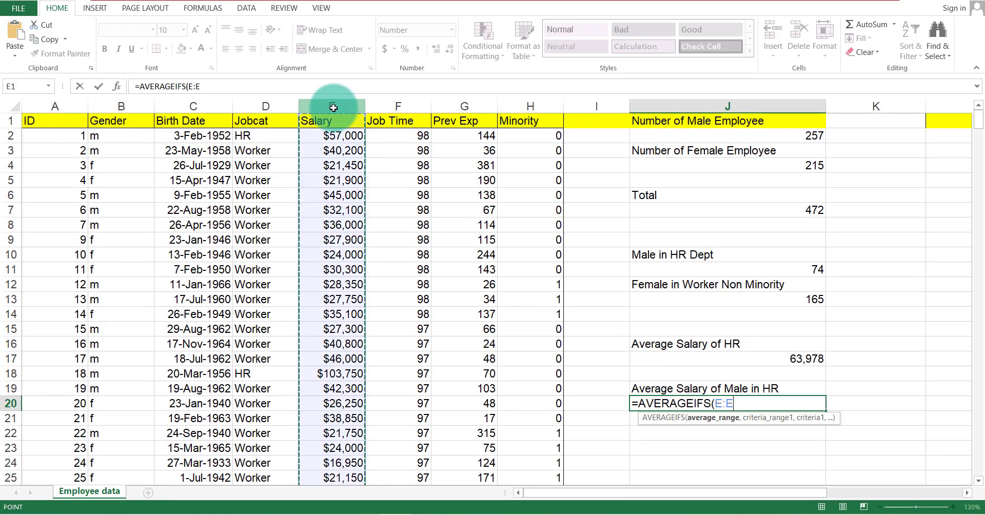
pyautogui.write(',')
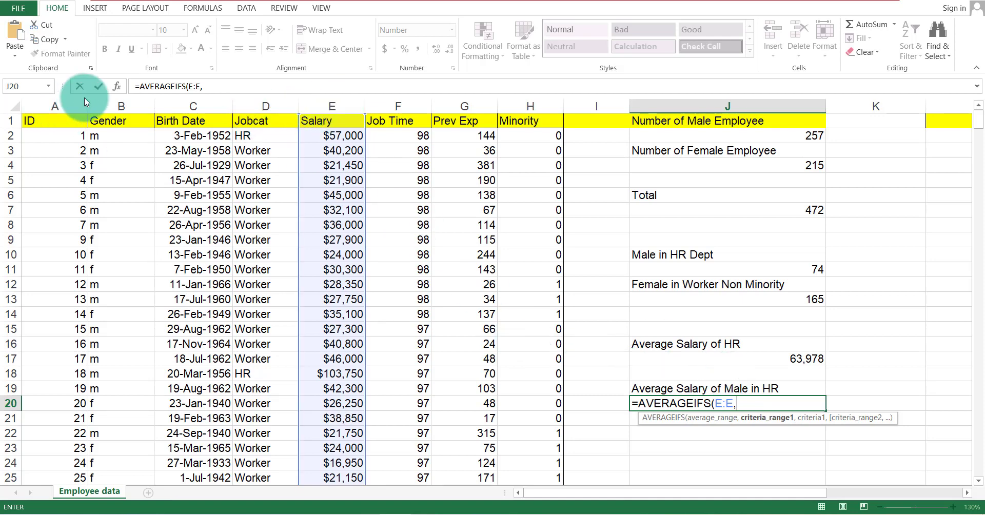
# Step: Complete the J20 formula with criteria Gender column B:B equal to "m" and Jobcat column D:D equal to "hr", and check it
pyautogui.click(119, 106)
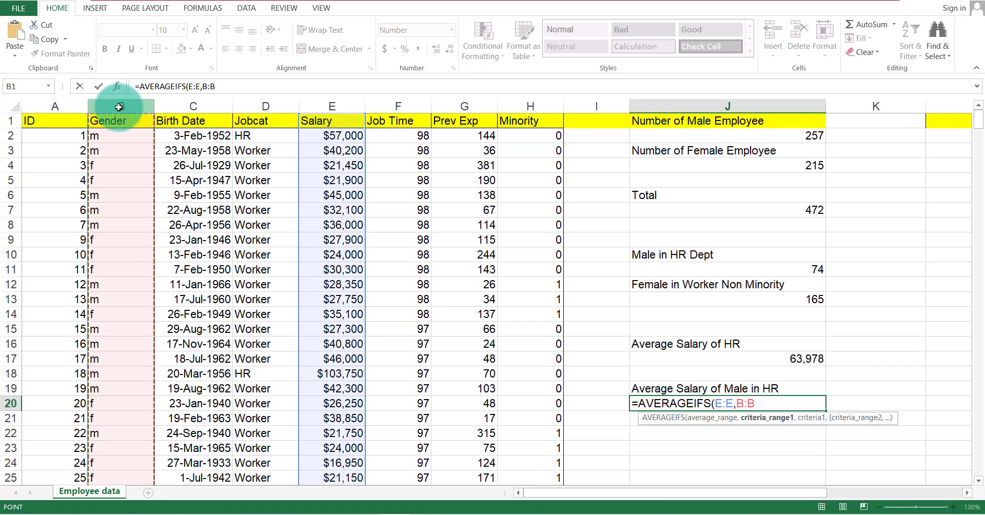
pyautogui.write(',')
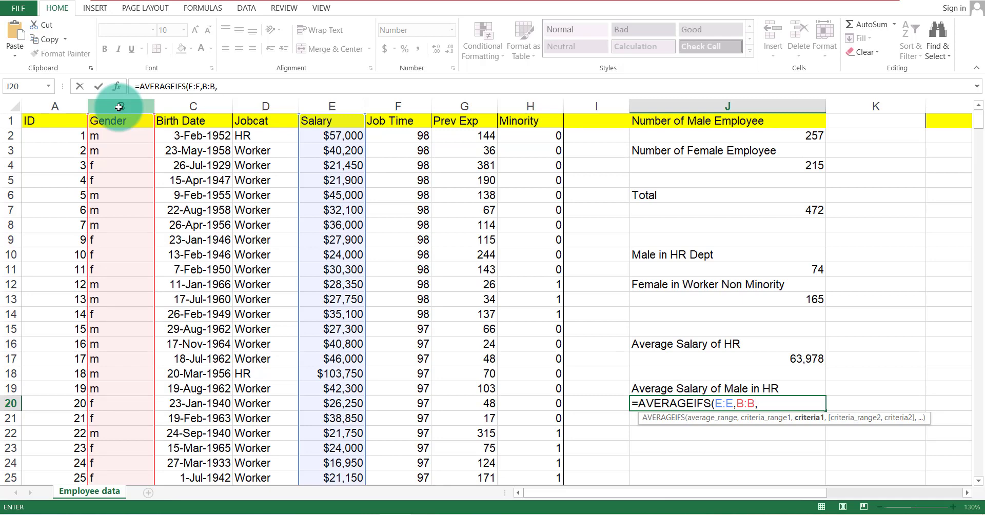
pyautogui.write('"m"')
pyautogui.write(',')
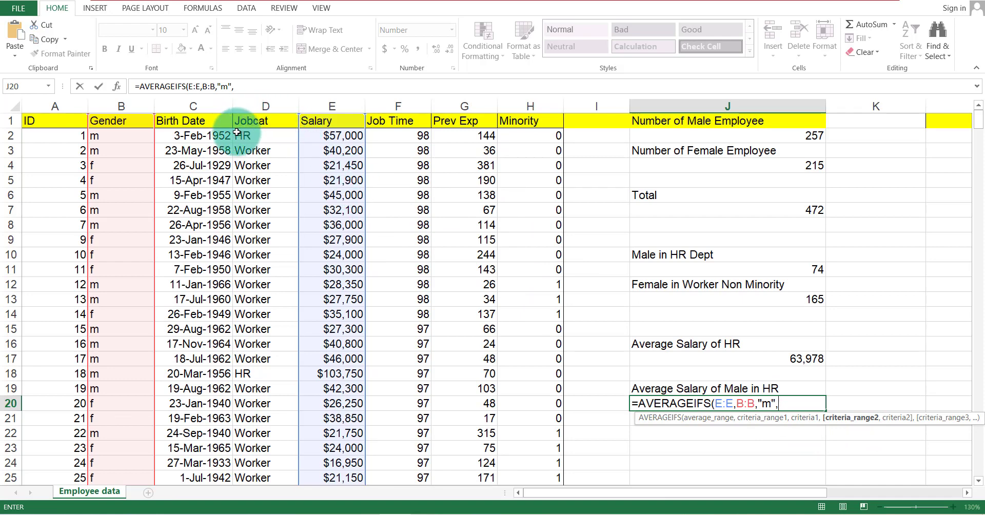
pyautogui.click(261, 105)
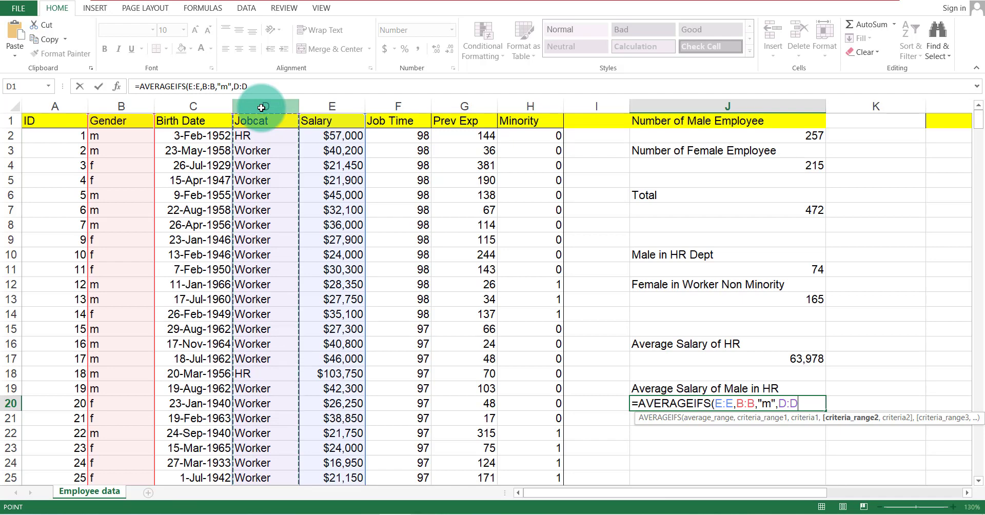
pyautogui.write(',')
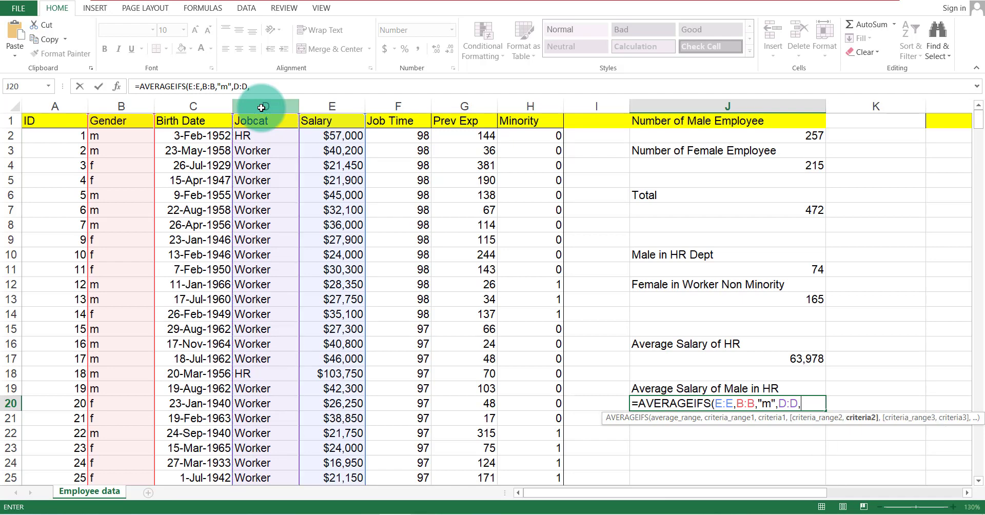
pyautogui.write('"hr"')
pyautogui.press('Return')
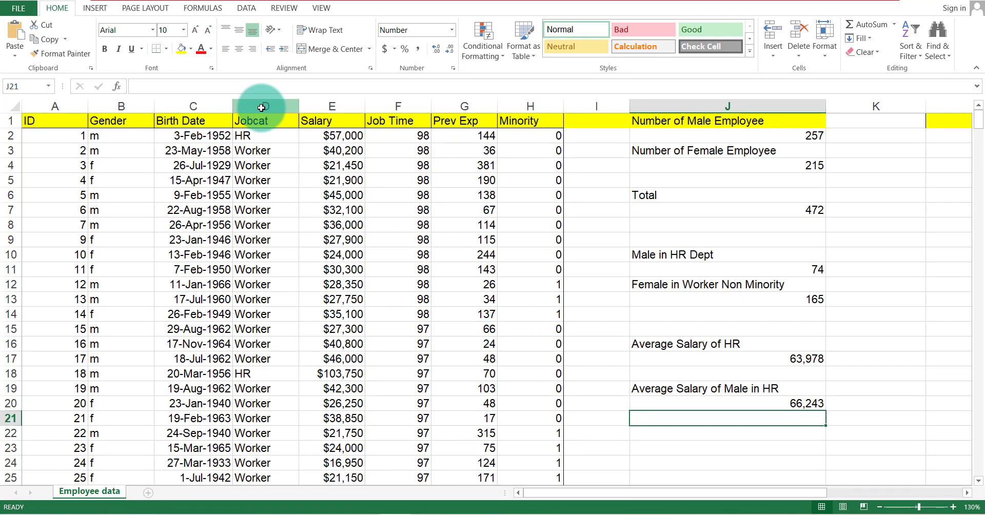
pyautogui.click(772, 405)
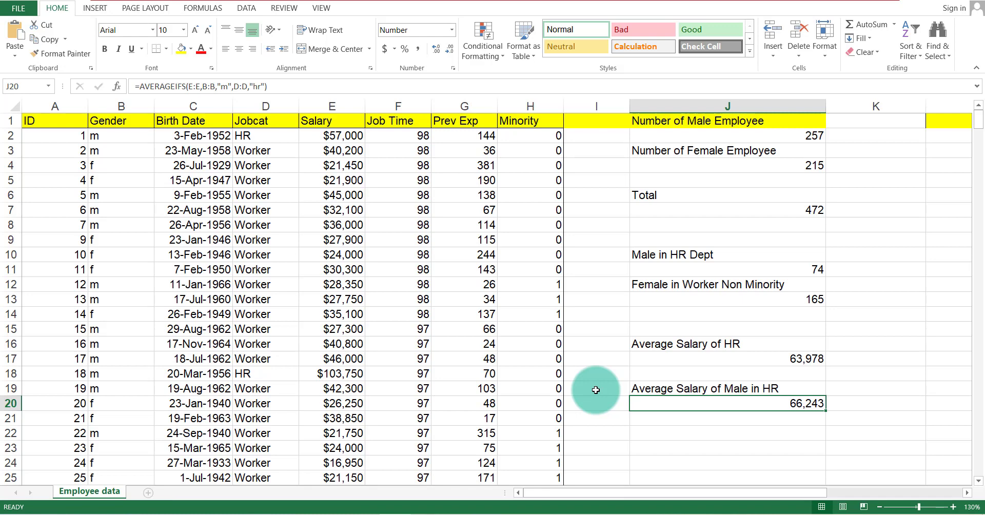
# Step: Enter the label "Average Salary of Male in Worker Minority" in cell J22
pyautogui.click(708, 431)
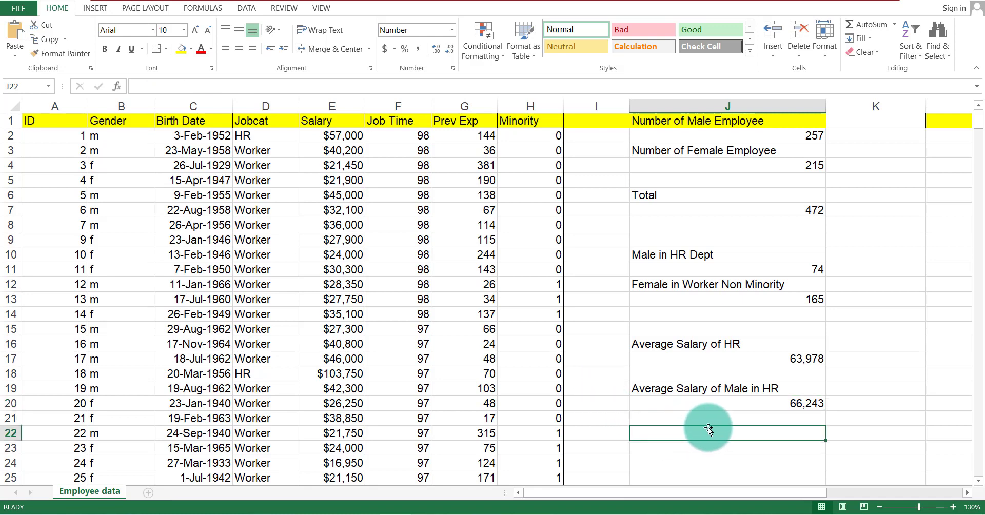
pyautogui.scroll(-2, 705, 426)
pyautogui.scroll(2, 705, 423)
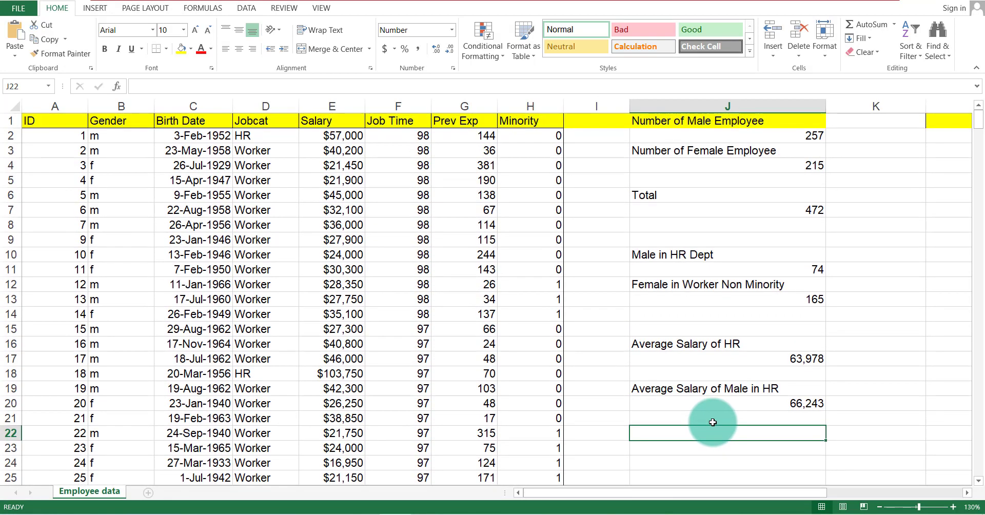
pyautogui.write('Average')
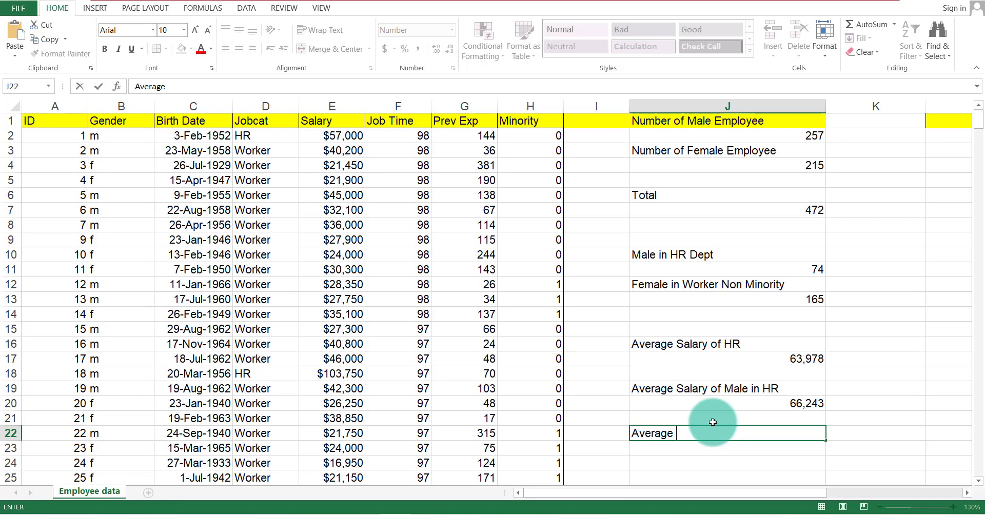
pyautogui.write(' Salary of ')
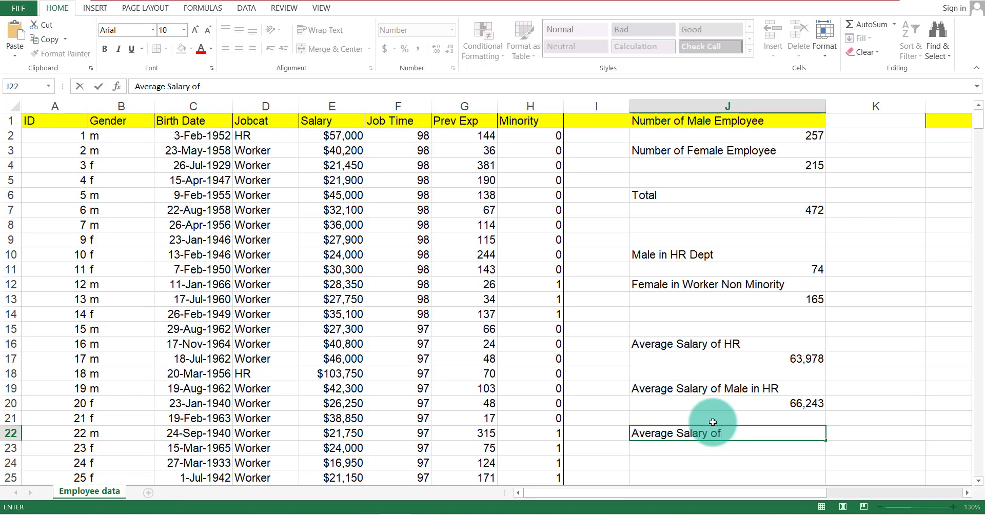
pyautogui.write('Male in Wo')
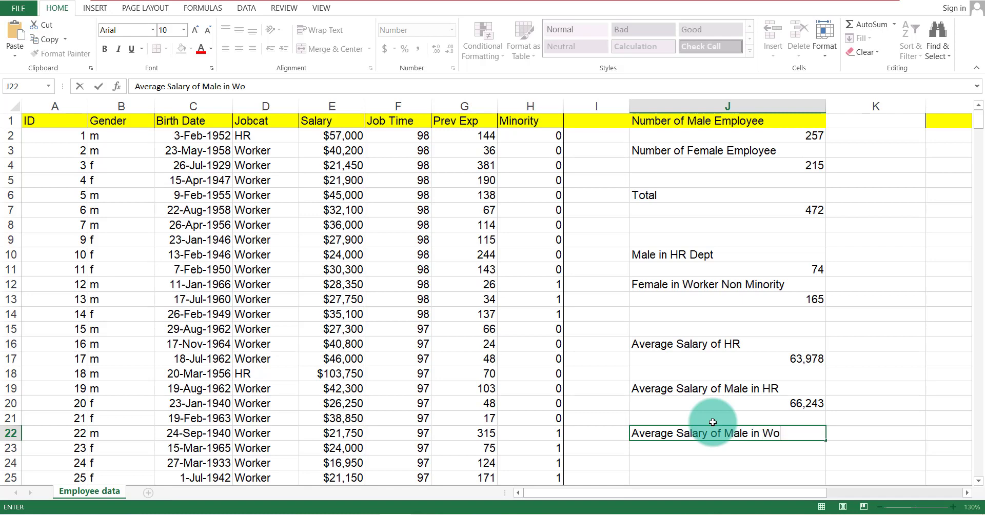
pyautogui.write('rker')
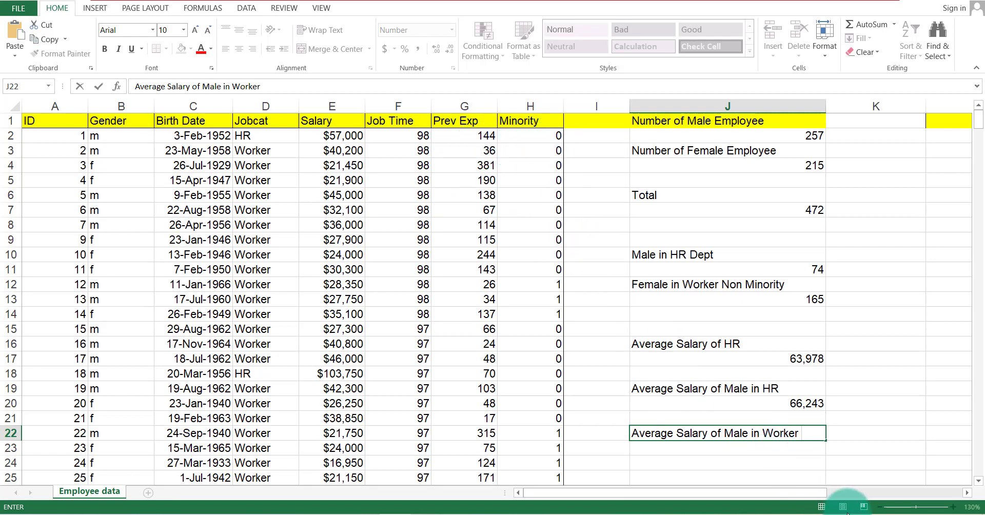
pyautogui.write('Minority')
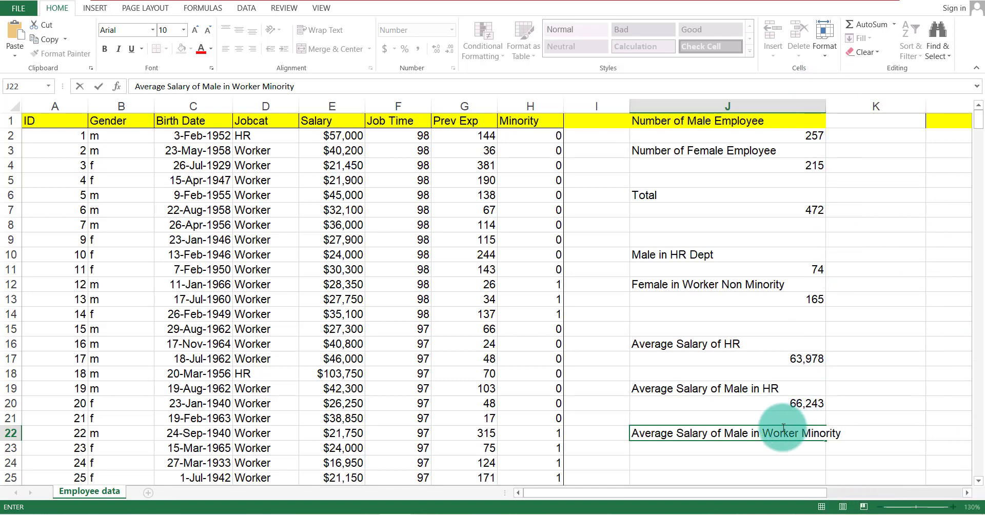
pyautogui.press('Return')
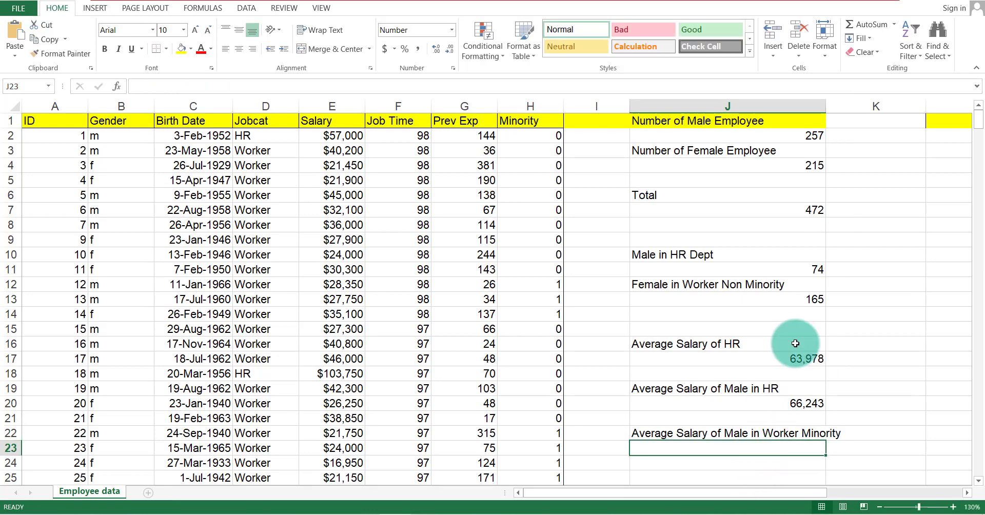
# Step: Widen column J so that the label in J22 fits inside the cell
pyautogui.moveTo(824, 102); pyautogui.dragTo(857, 102)
pyautogui.scroll(-2, 787, 246)
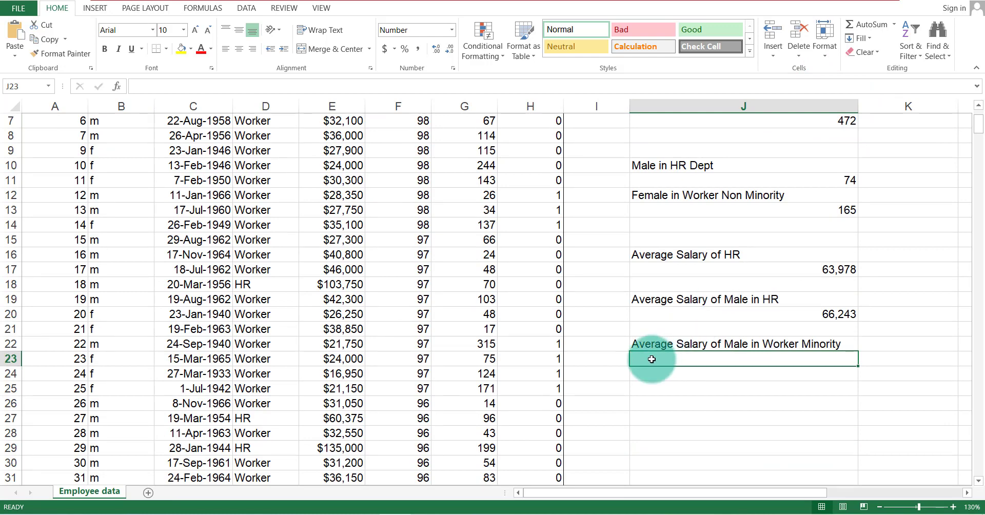
pyautogui.scroll(2, 651, 359)
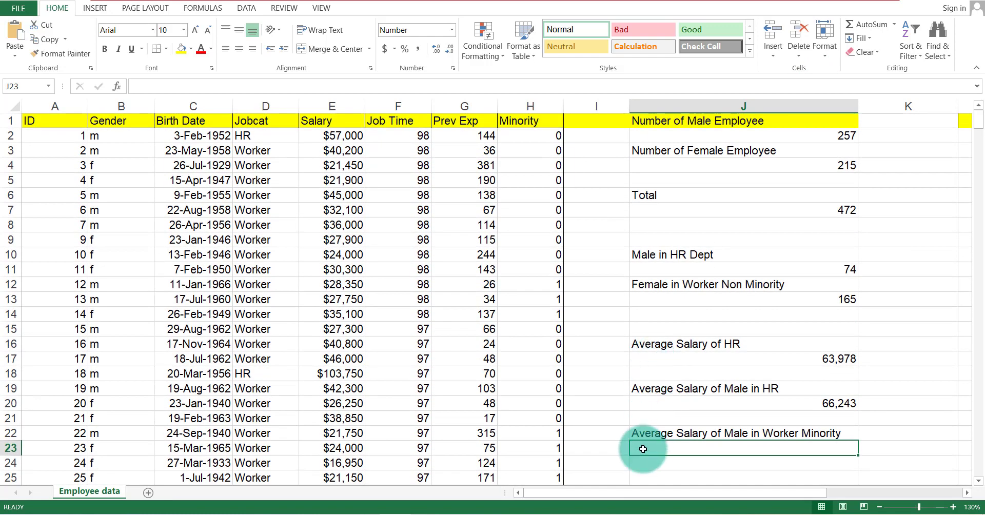
pyautogui.doubleClick(643, 448)
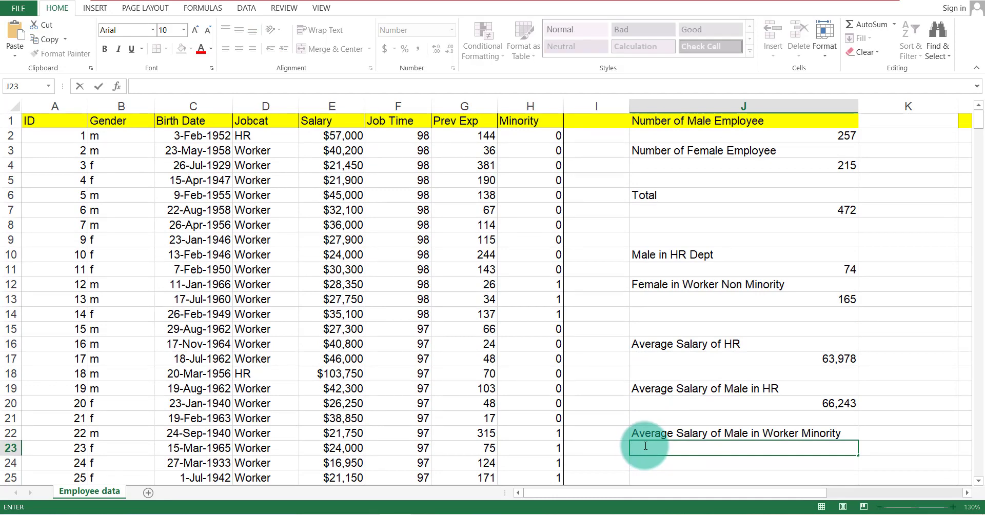
pyautogui.write('Ave')
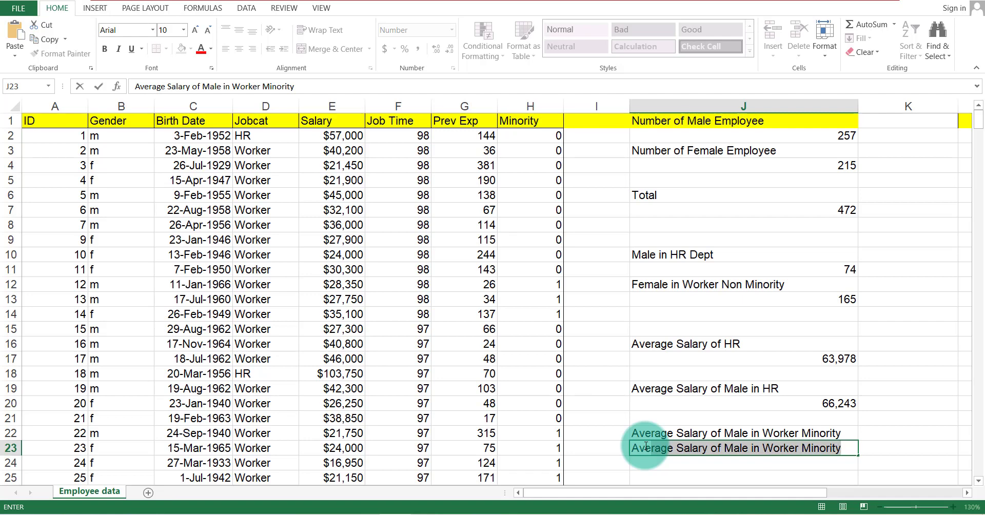
pyautogui.write('ragei')
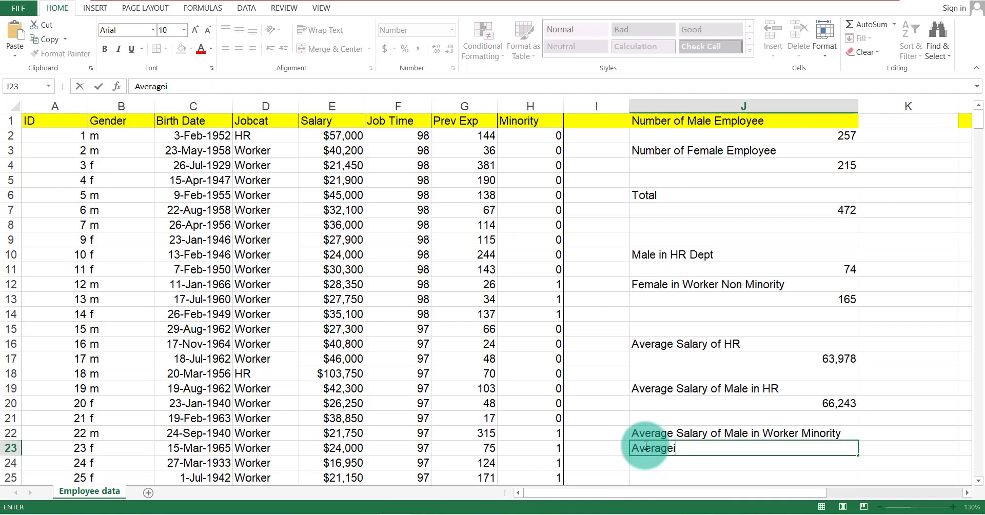
pyautogui.press('BackSpace')
pyautogui.press('BackSpace')
pyautogui.press('BackSpace')
pyautogui.press('BackSpace')
pyautogui.press('BackSpace')
pyautogui.press('BackSpace')
pyautogui.press('BackSpace')
pyautogui.press('BackSpace')
# Step: Begin an AVERAGEIFS formula in cell J23 for the average salary of male minority workers
pyautogui.write('=Ave')
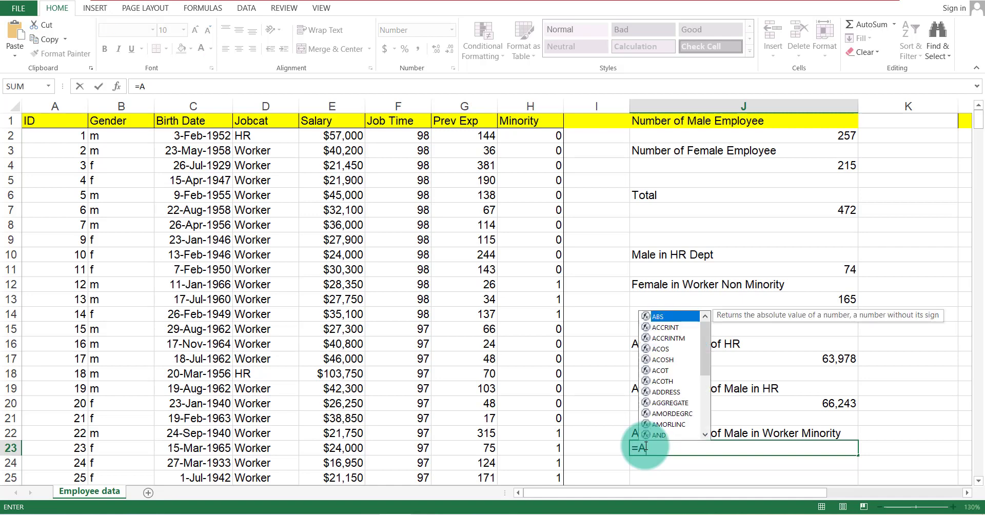
pyautogui.press('Down')
pyautogui.press('Down')
pyautogui.press('Down')
pyautogui.press('Down')
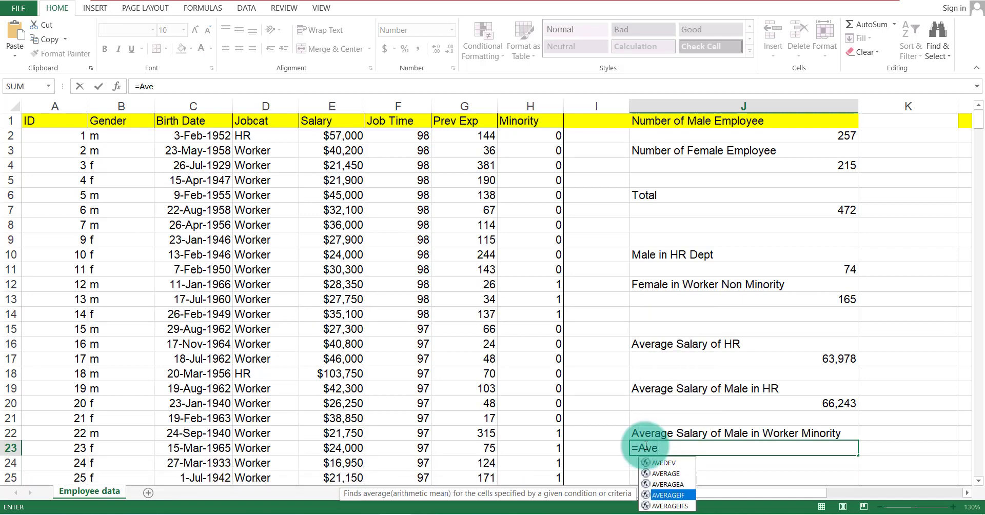
pyautogui.press('Return')
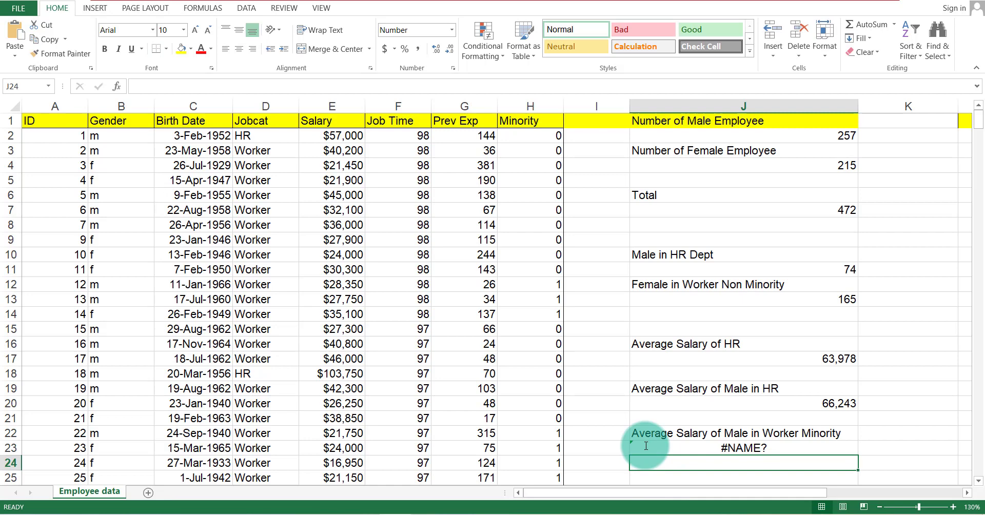
pyautogui.doubleClick(645, 446)
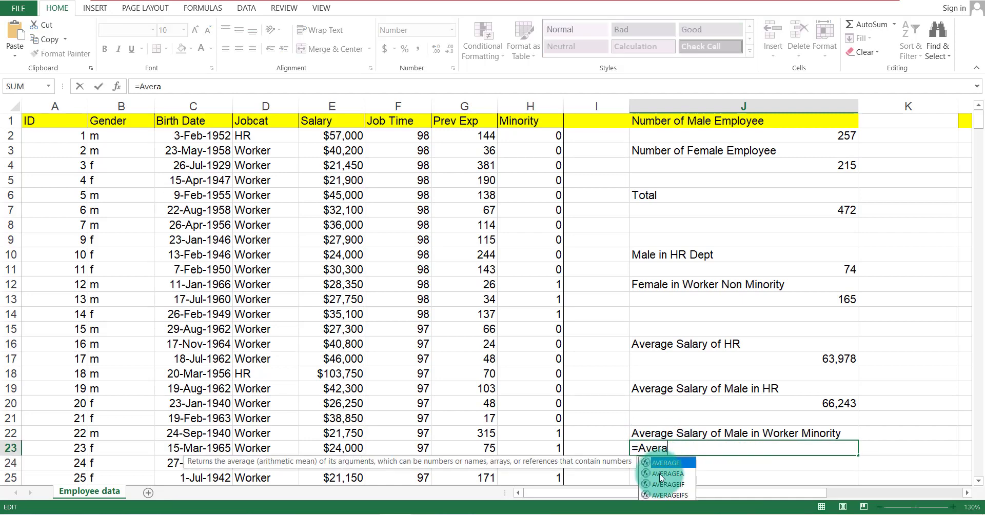
pyautogui.doubleClick(652, 494)
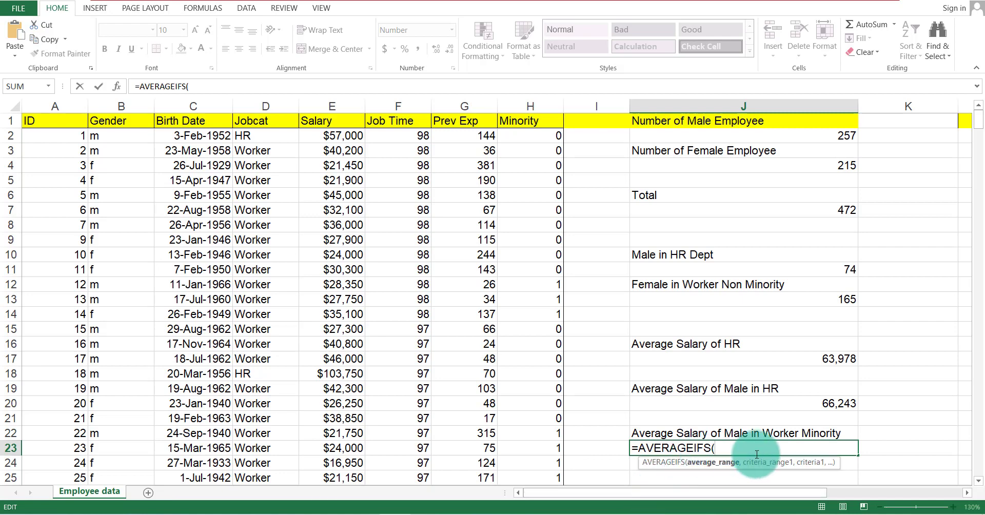
# Step: Set the average range of the J23 formula to Salary column E:E and the first criterion to Gender column B:B equal to "m"
pyautogui.click(338, 108)
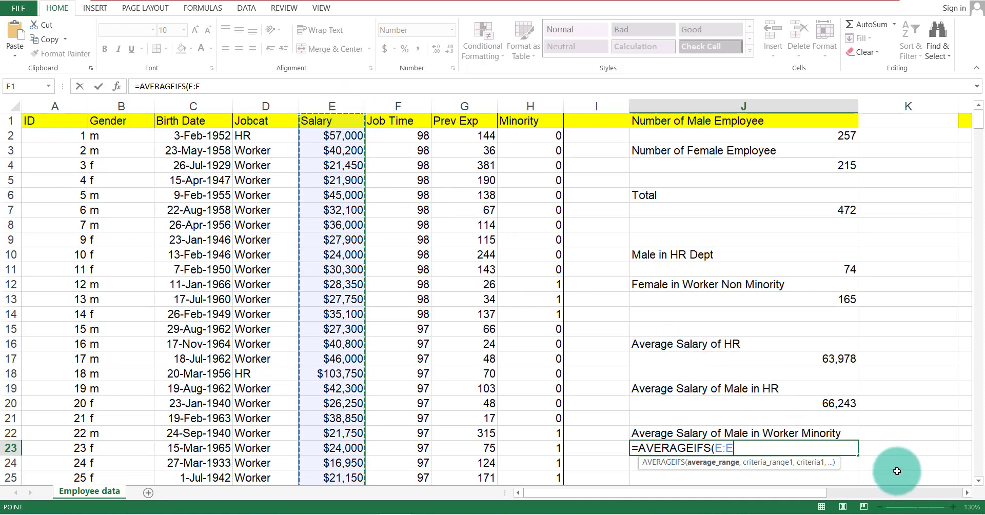
pyautogui.write(',')
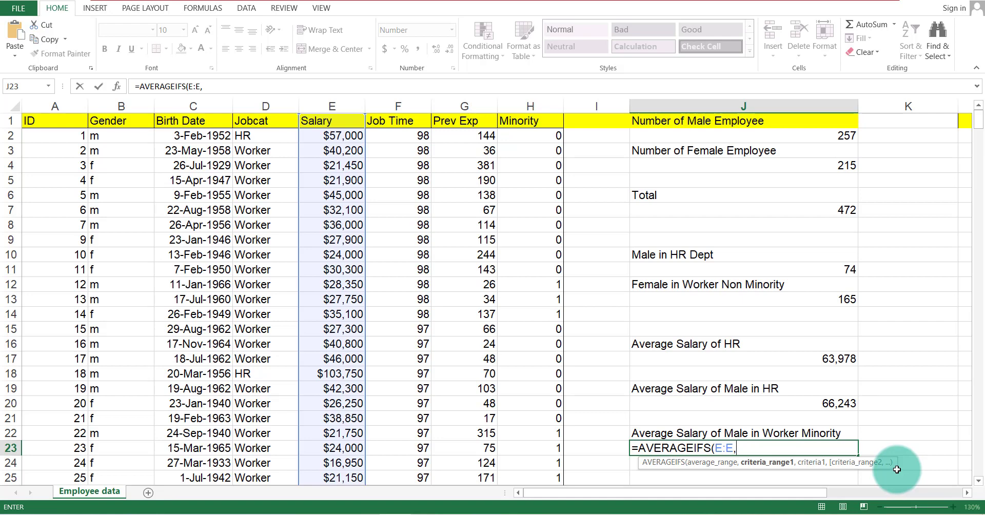
pyautogui.click(123, 107)
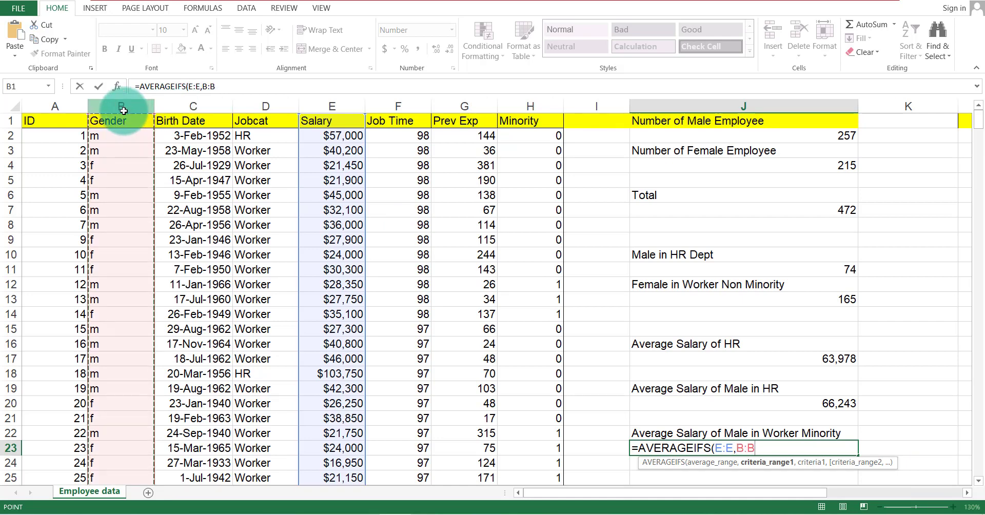
pyautogui.write(',')
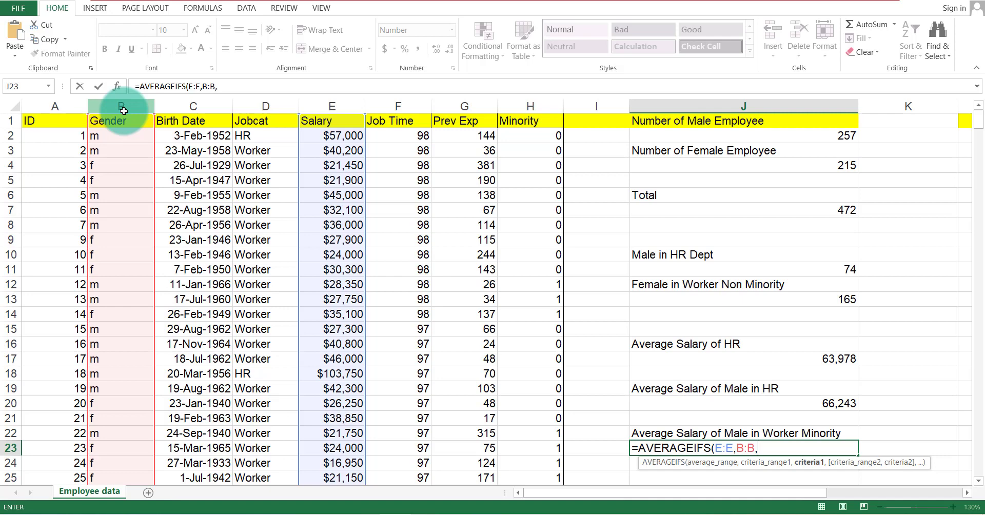
pyautogui.write('"m",')
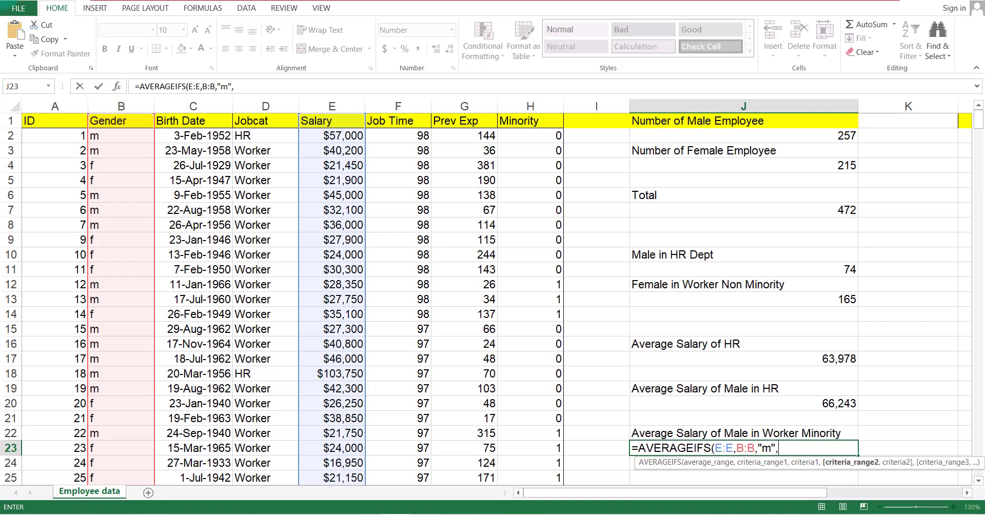
# Step: Add Jobcat column D:D equal to "worker" as the second criterion of the J23 formula
pyautogui.click(266, 107)
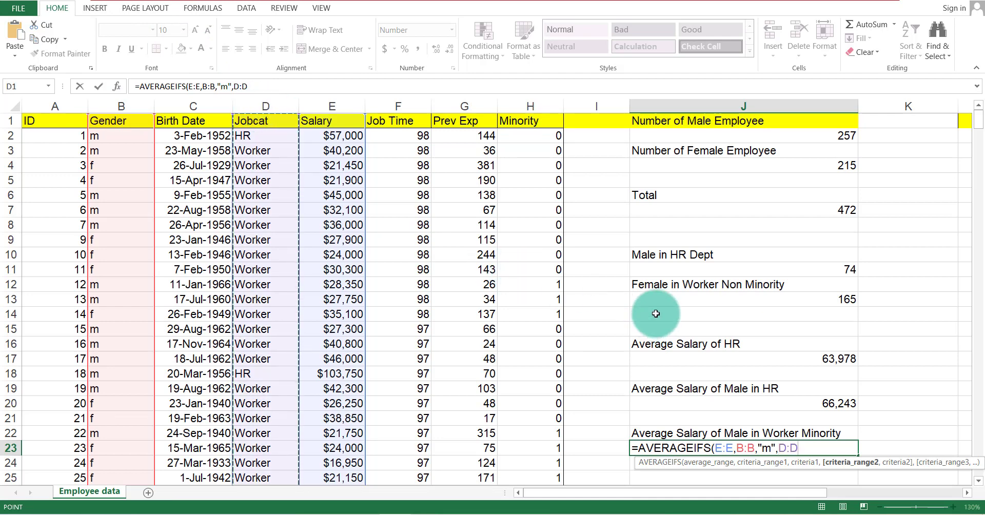
pyautogui.write(',"worker')
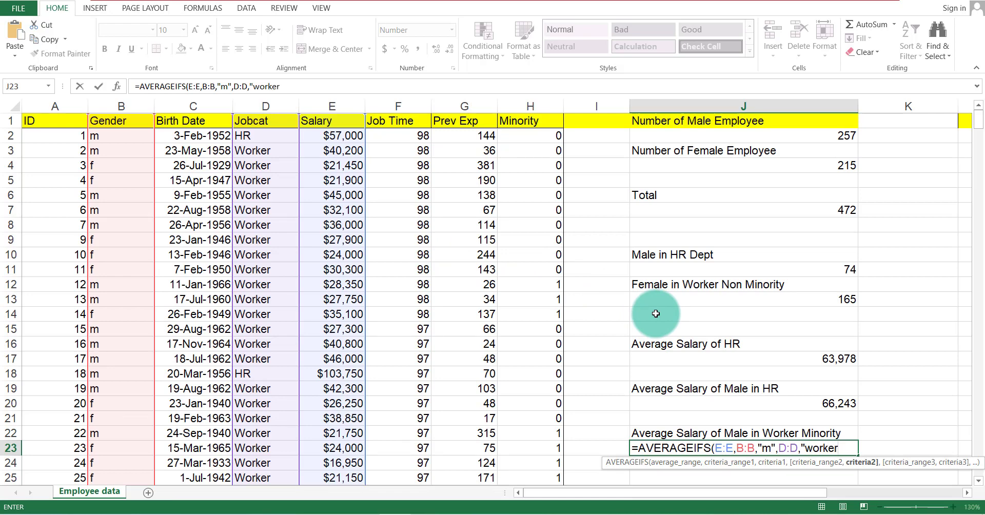
pyautogui.write('<')
pyautogui.press('BackSpace')
pyautogui.write('",')
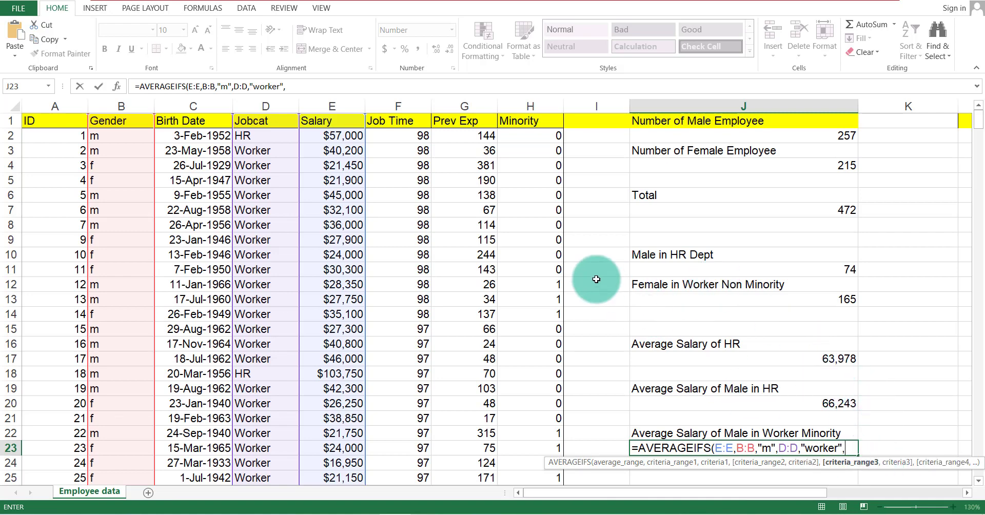
# Step: Complete the J23 formula with Minority column H:H equal to "1" as the third criterion, and check it
pyautogui.click(530, 107)
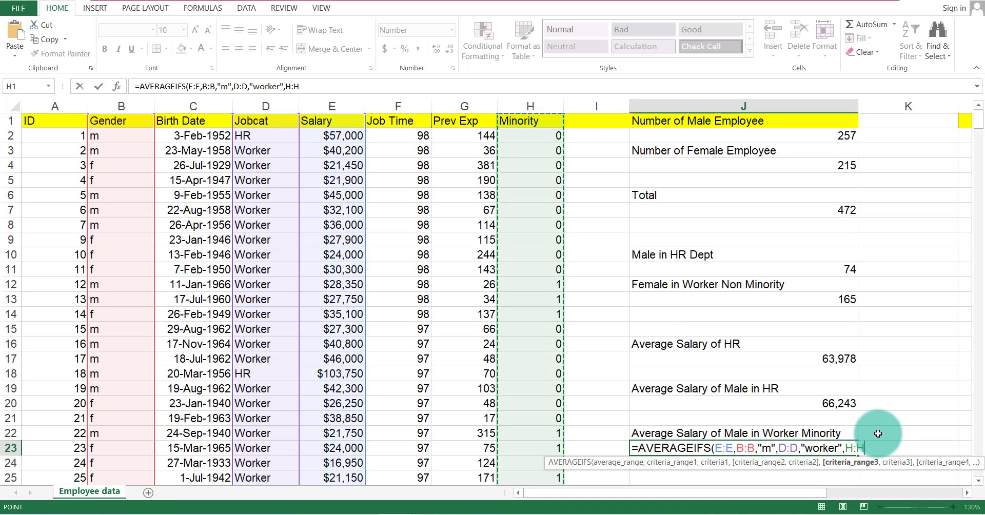
pyautogui.write(',')
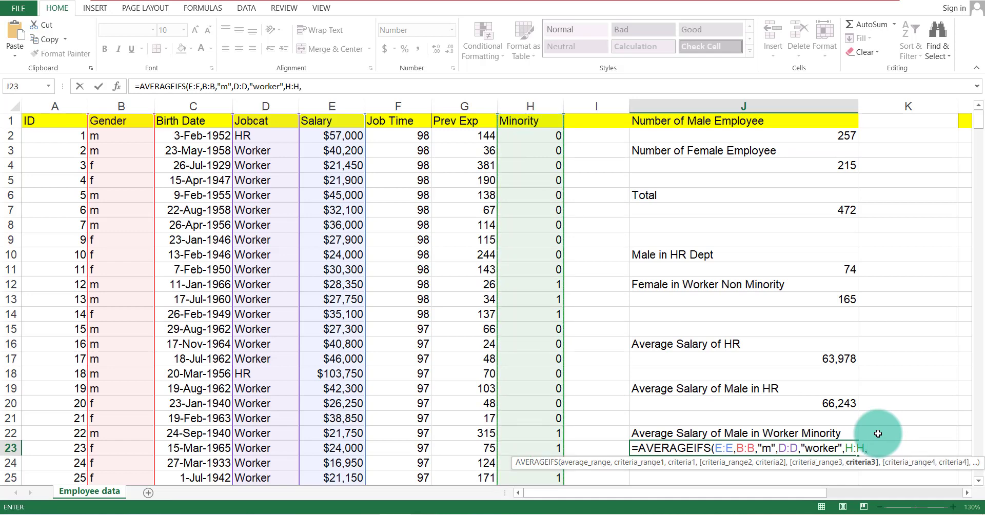
pyautogui.write('"1"')
pyautogui.write(')')
pyautogui.press('Return')
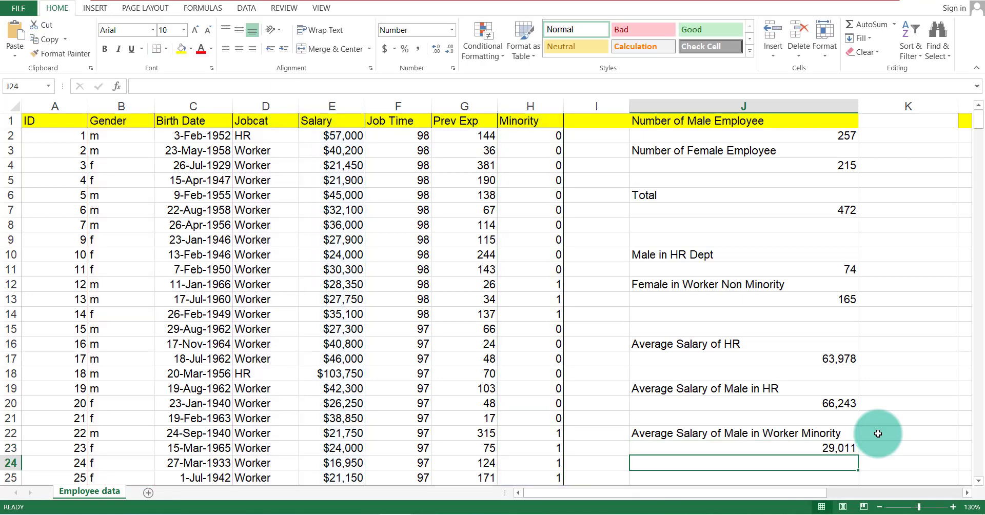
pyautogui.click(821, 448)
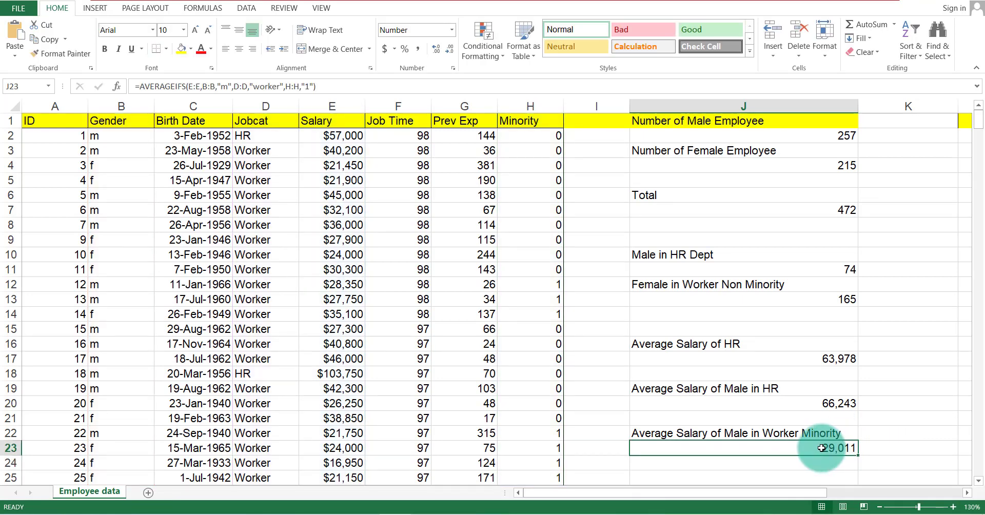